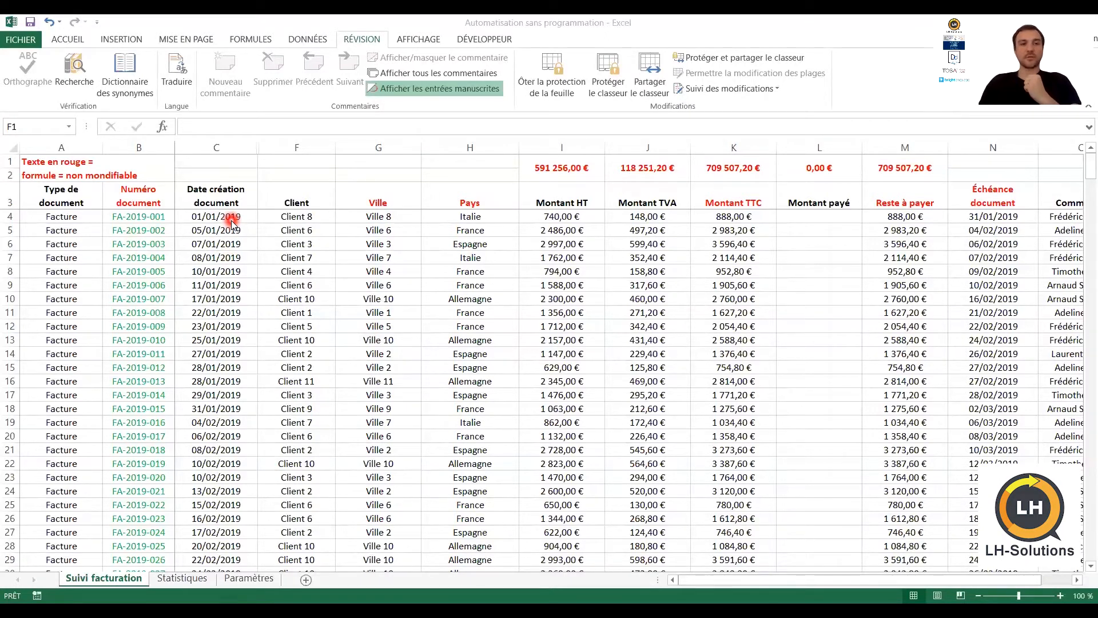
Set the document type in A13 to Avoir and check the document numbers of the rows below it
click(67, 245)
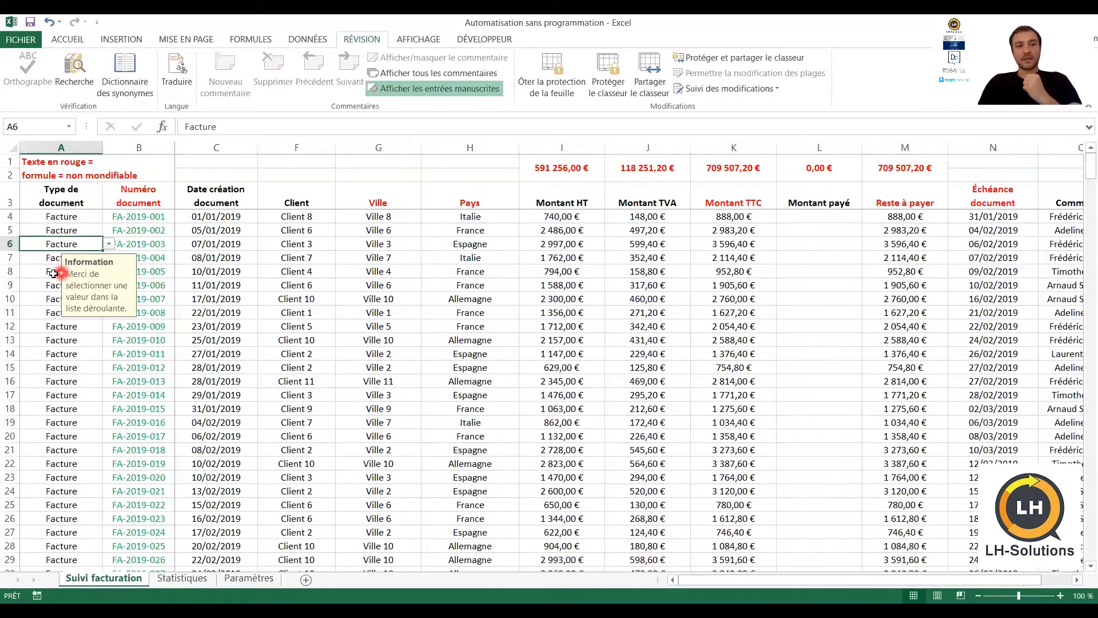
click(53, 273)
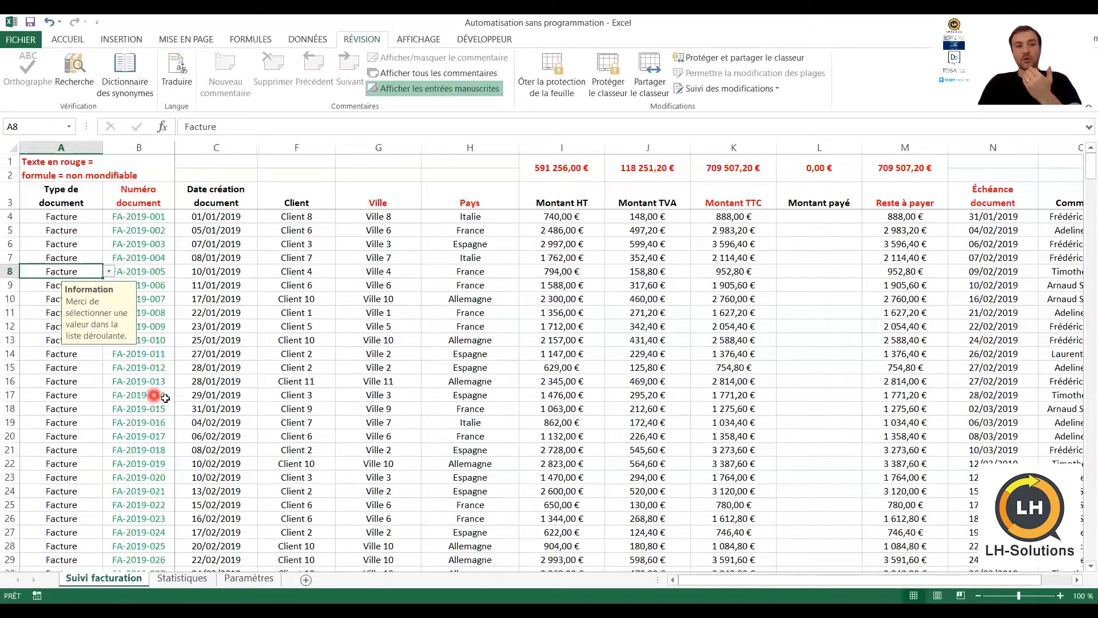
scroll(161, 378, down, 3)
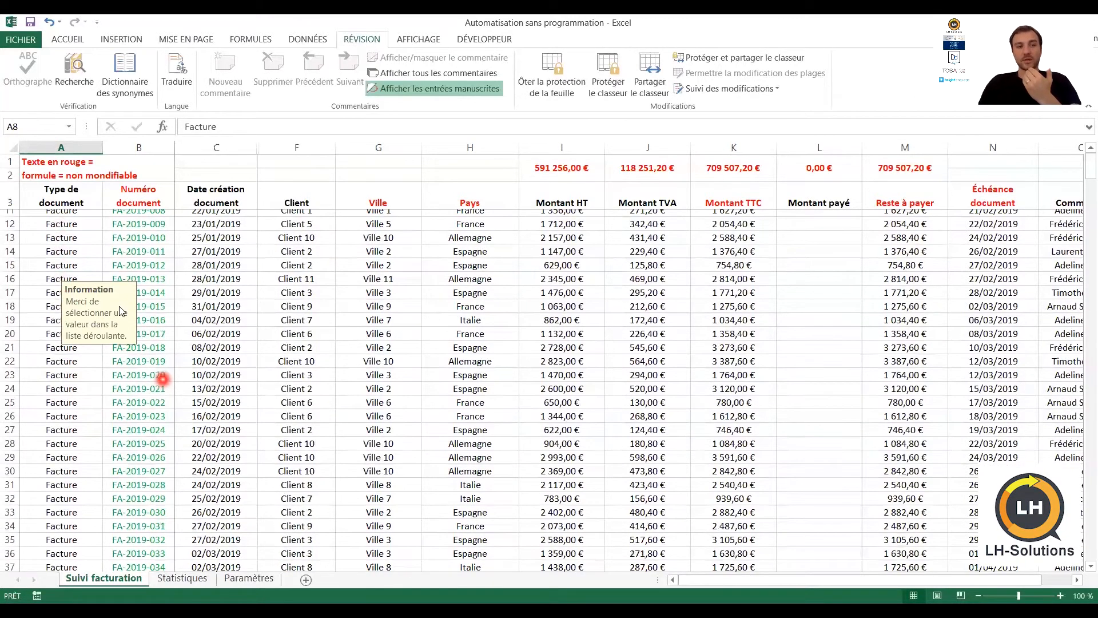
click(92, 249)
click(108, 244)
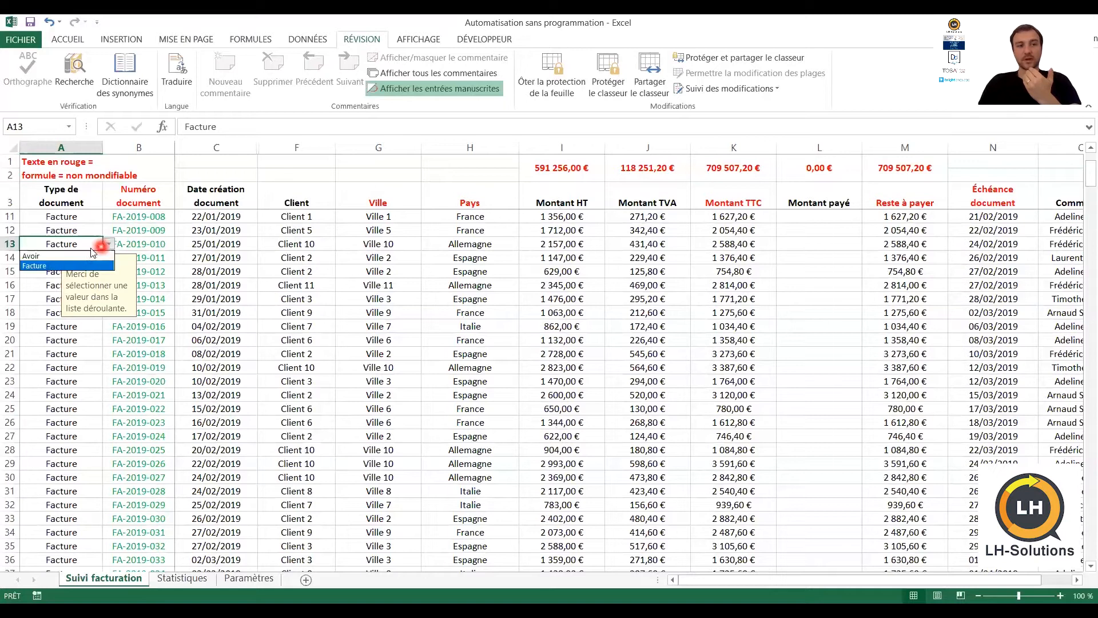
click(109, 259)
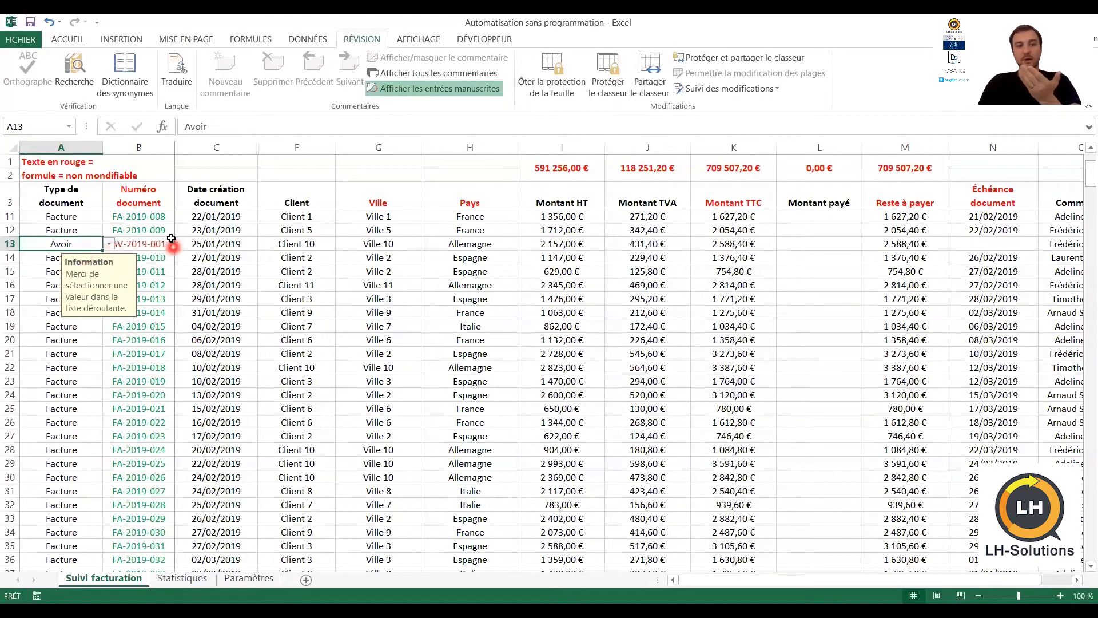
drag(167, 257, 151, 353)
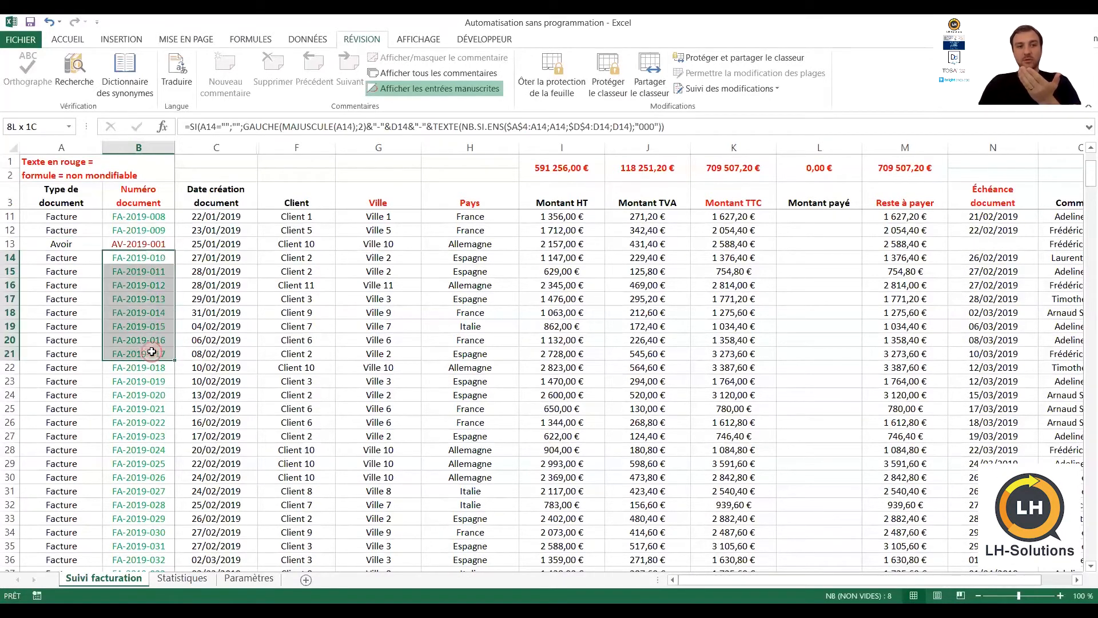
Set the document type in A13 back to Facture
click(82, 245)
click(108, 244)
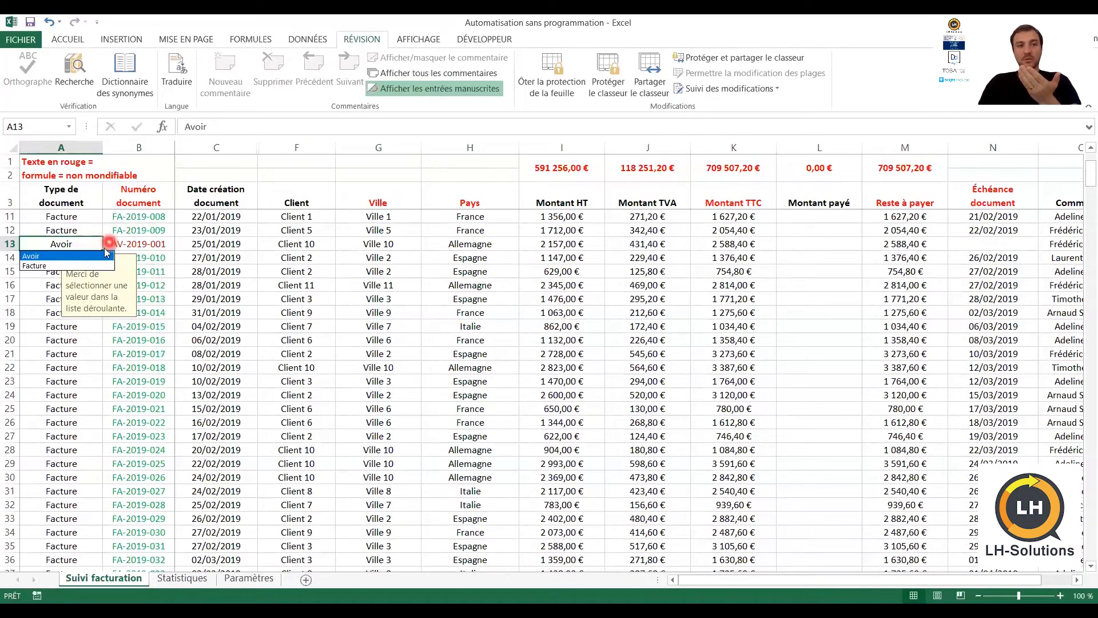
click(74, 266)
Examine how the document numbers run through the 2019 and 2020 invoices, including the numbering formula, and check the first row's creation date
click(51, 356)
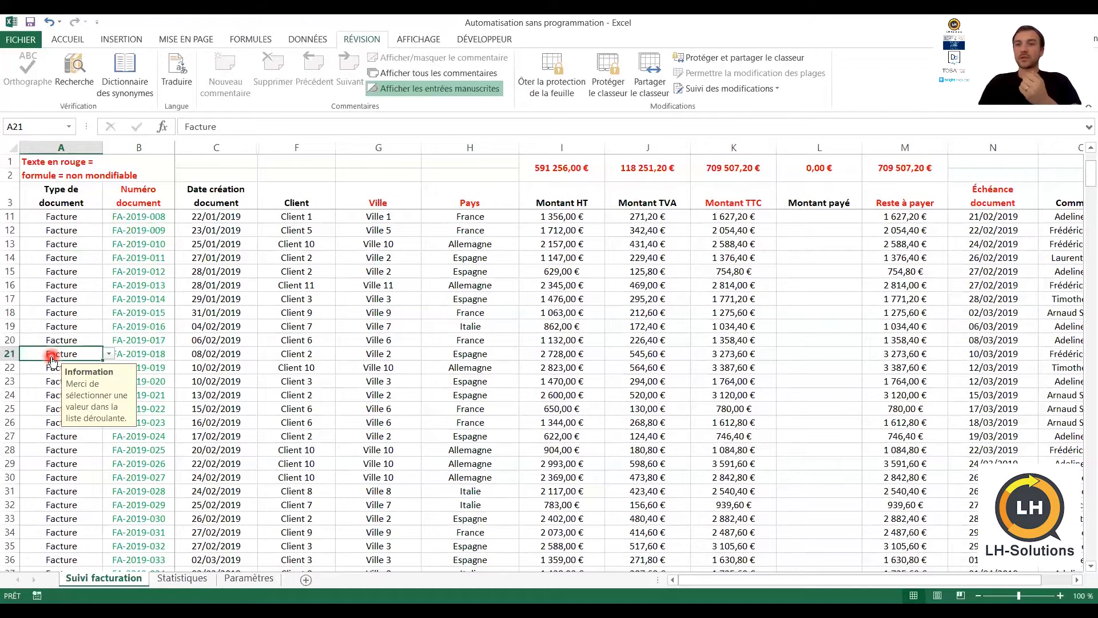
scroll(52, 355, down, 20)
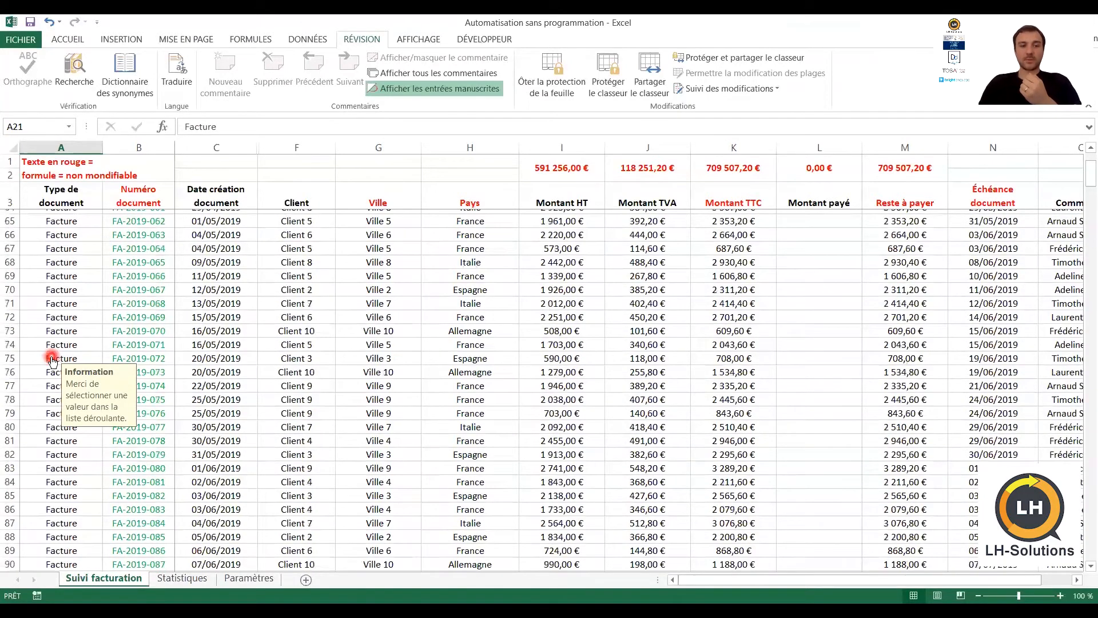
scroll(51, 355, down, 17)
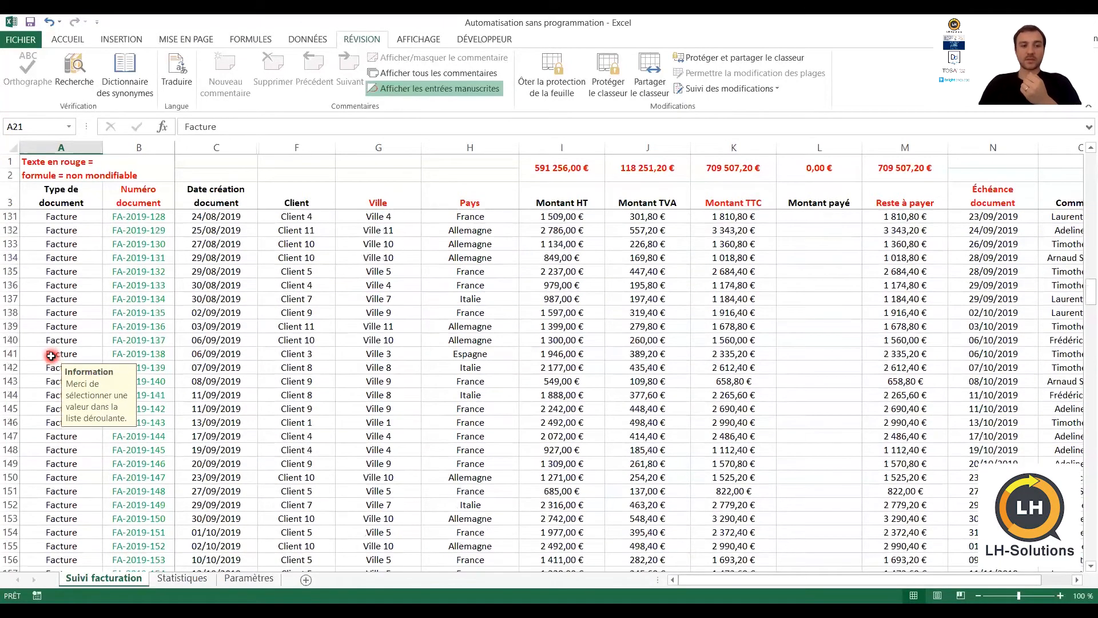
scroll(50, 355, down, 18)
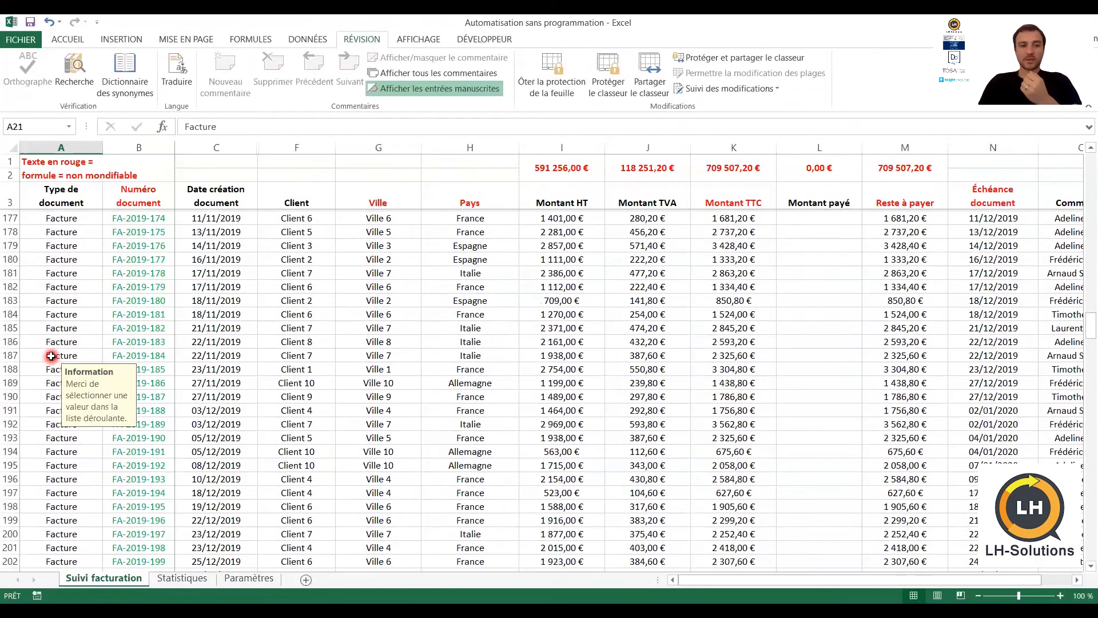
scroll(51, 356, down, 15)
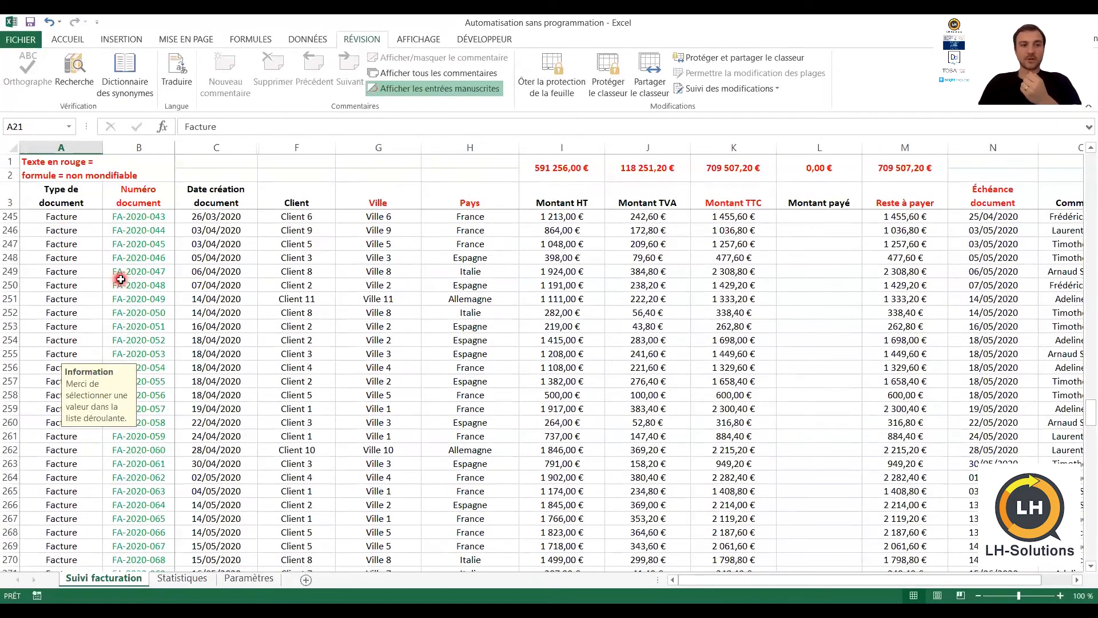
click(121, 281)
scroll(121, 280, up, 12)
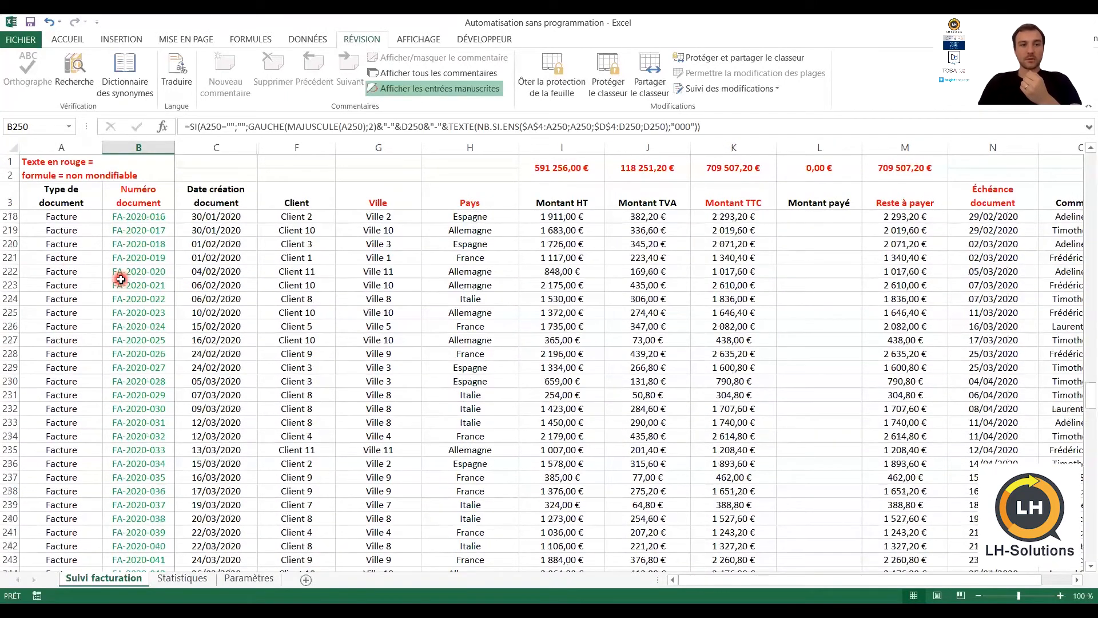
scroll(121, 279, up, 3)
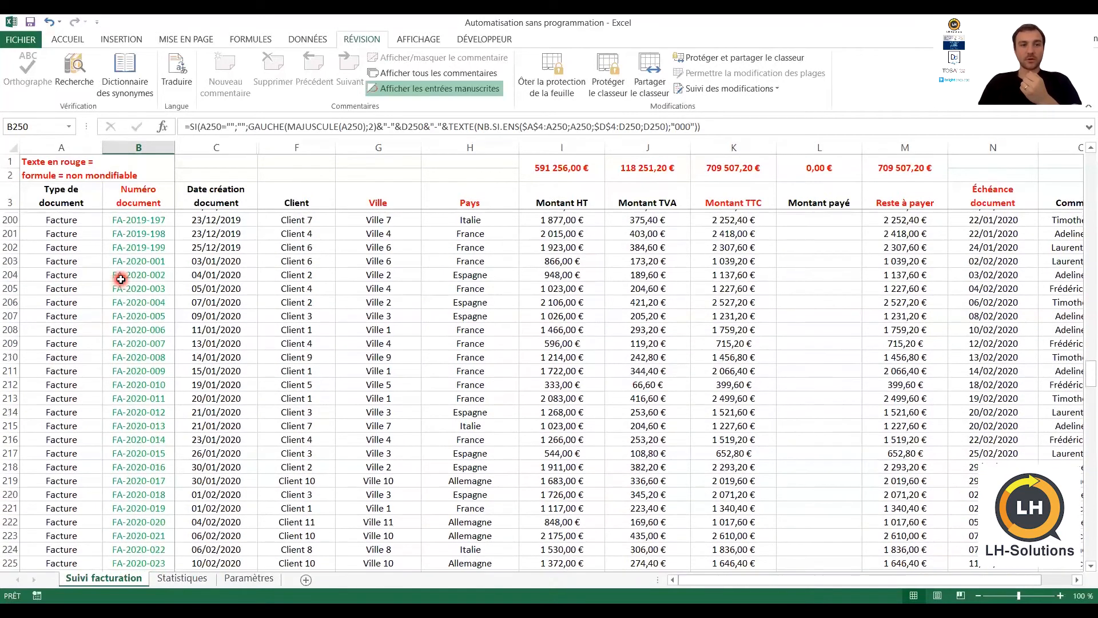
click(84, 246)
key(ctrl+Up)
key(Down)
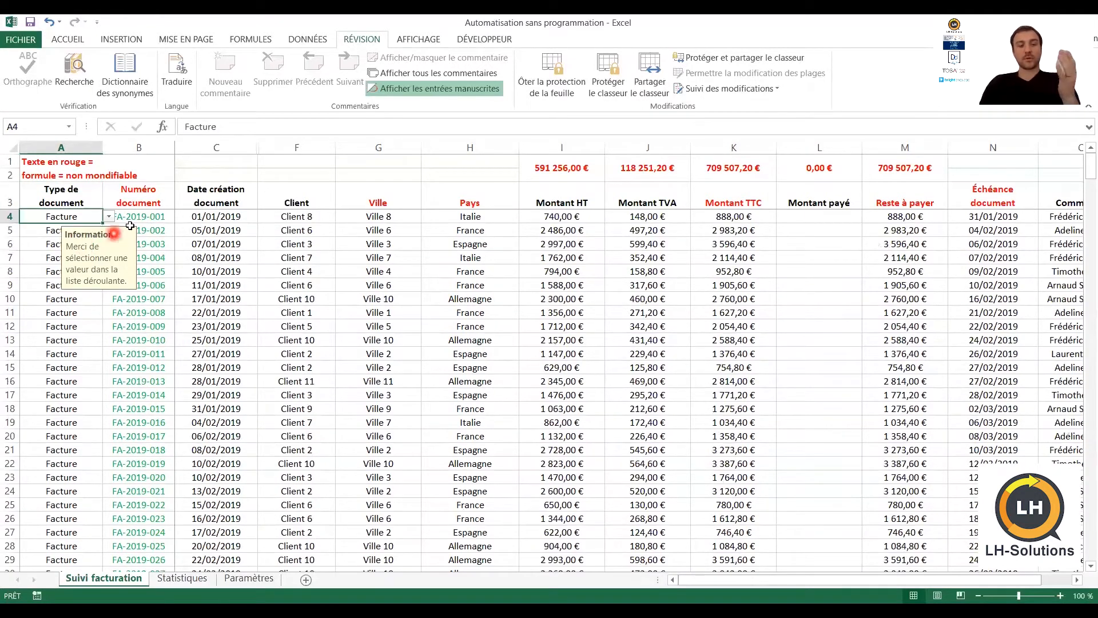
click(237, 217)
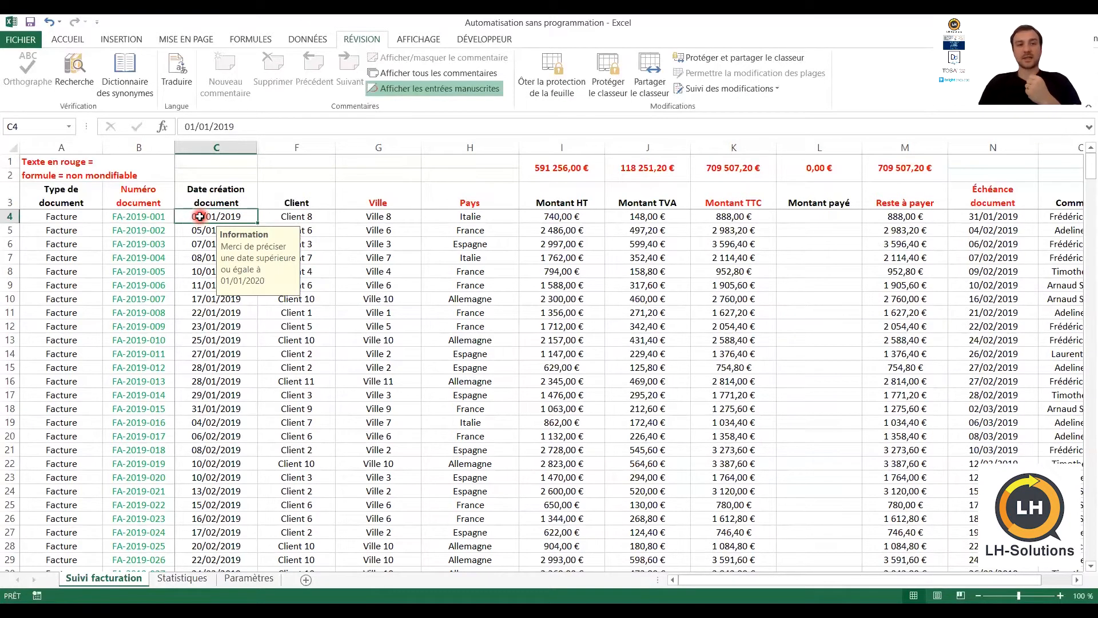
Set the client in F4 to Client 5
click(314, 218)
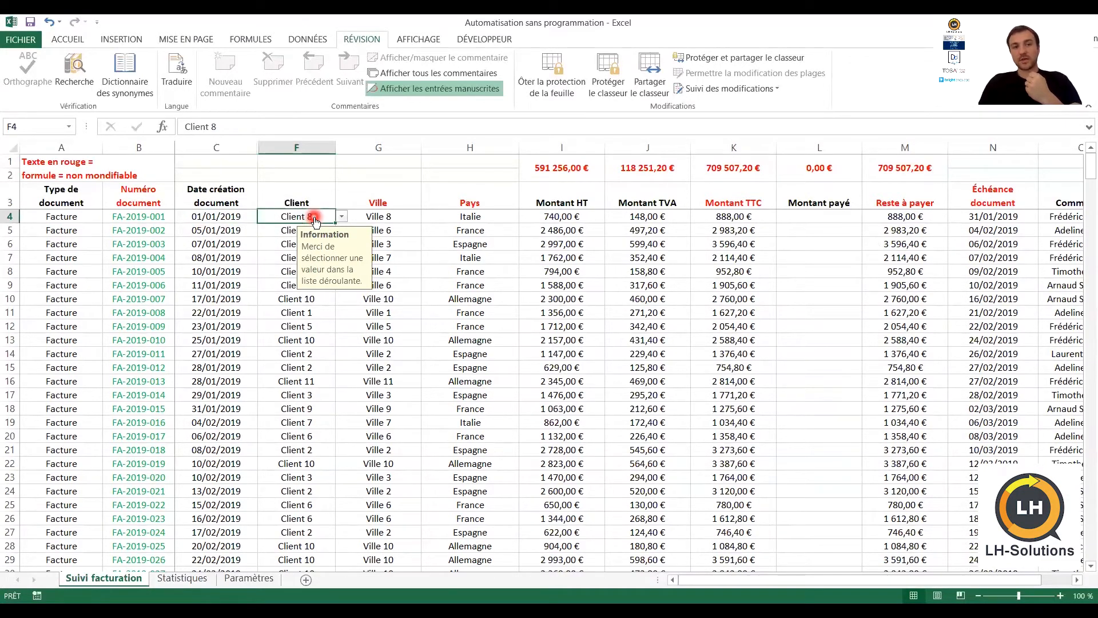
click(342, 216)
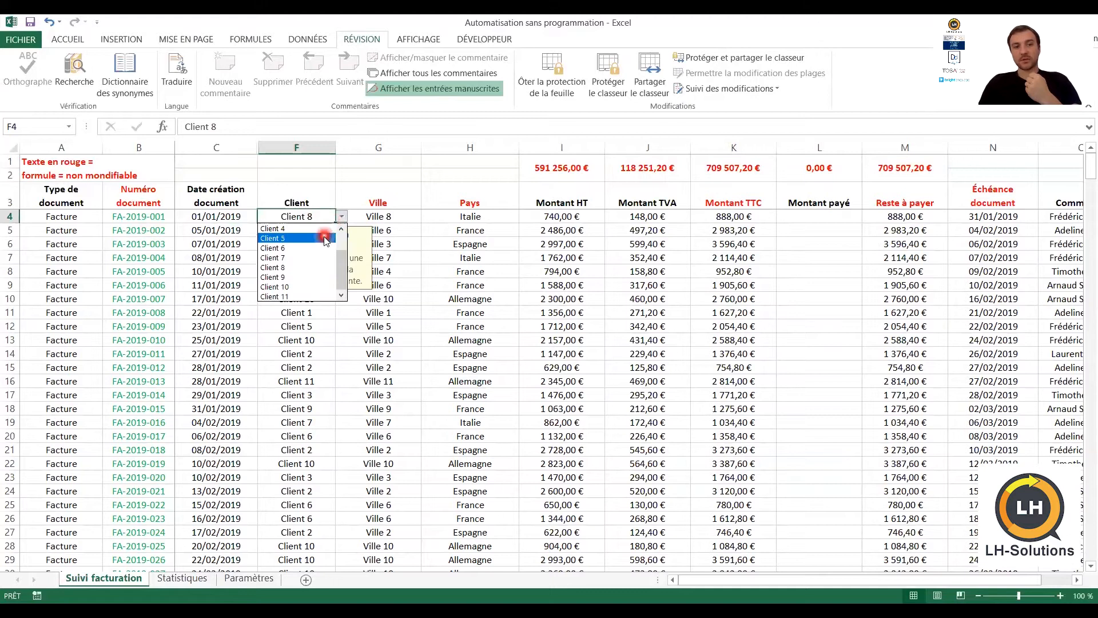
click(325, 238)
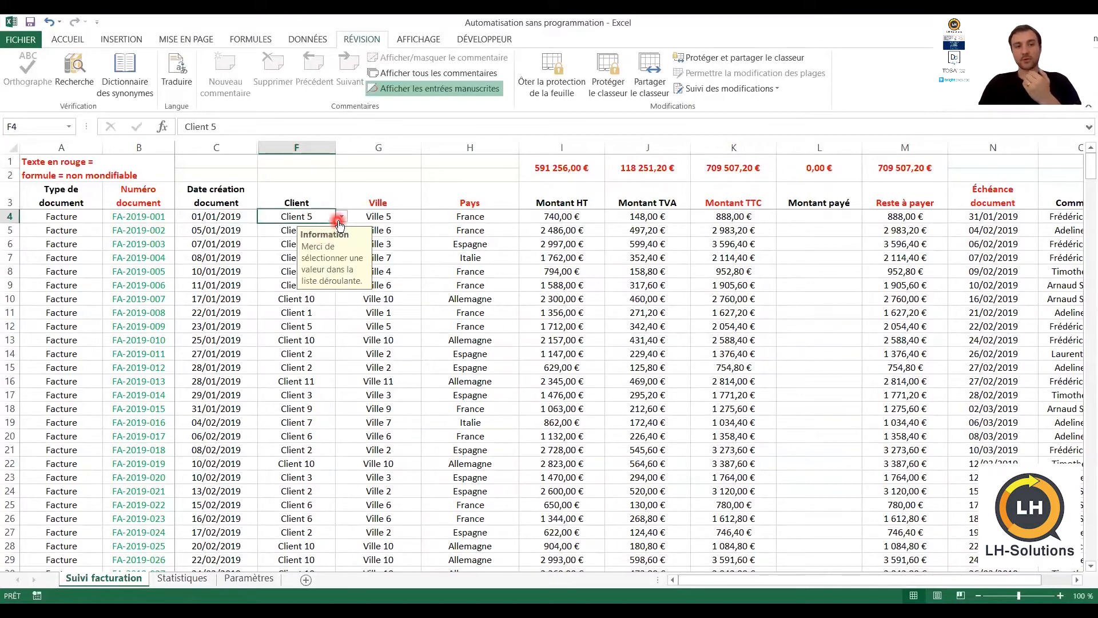
Set the client in F4 to Client 10 and check the Ville and Pays lookups in row 4
click(339, 218)
click(312, 285)
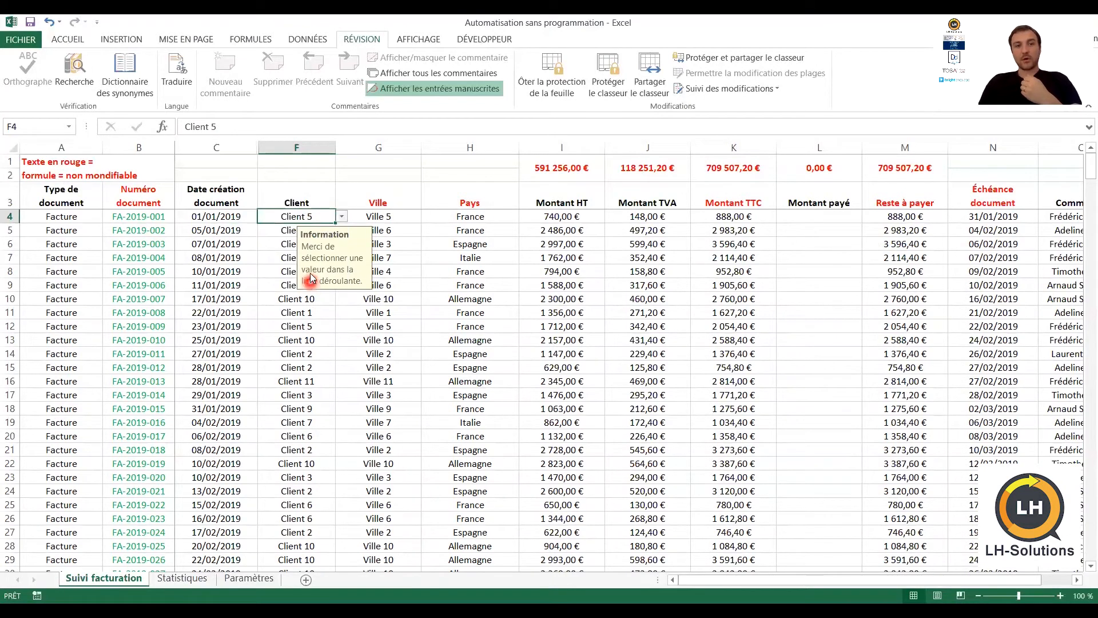
click(386, 220)
click(434, 222)
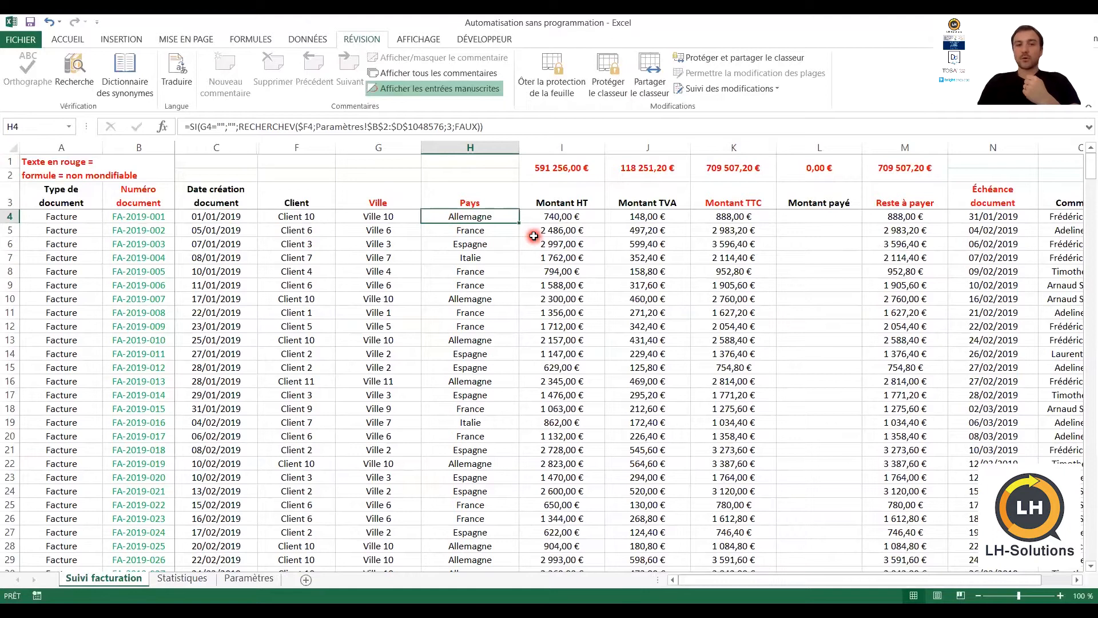
Examine the first invoice's Montant HT and Montant TVA cells and how the Montant TTC formula uses them
click(551, 222)
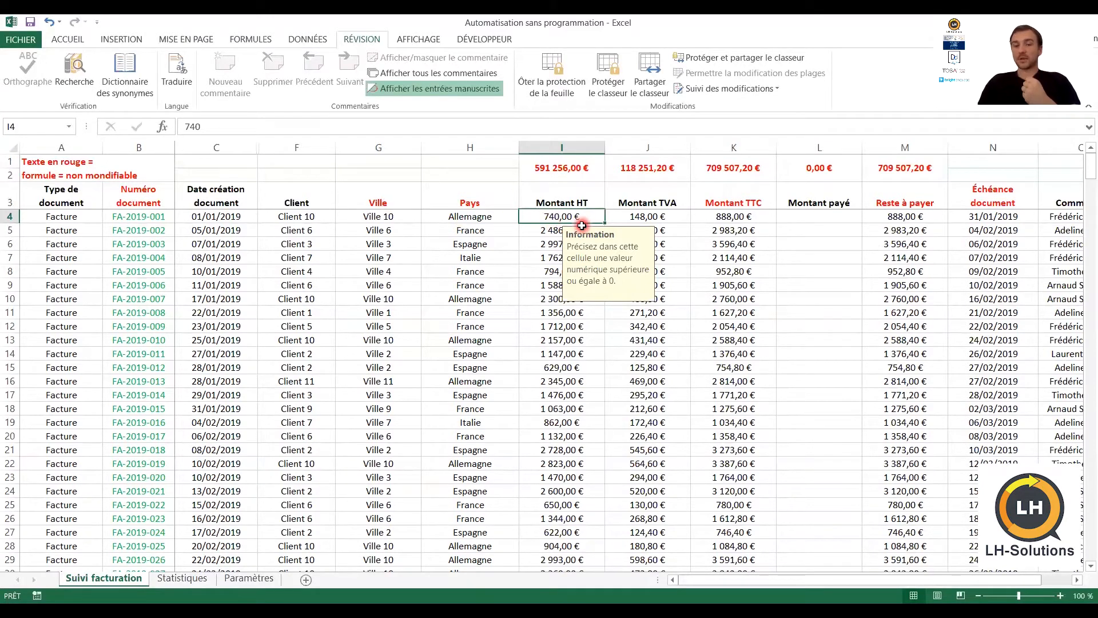
click(573, 201)
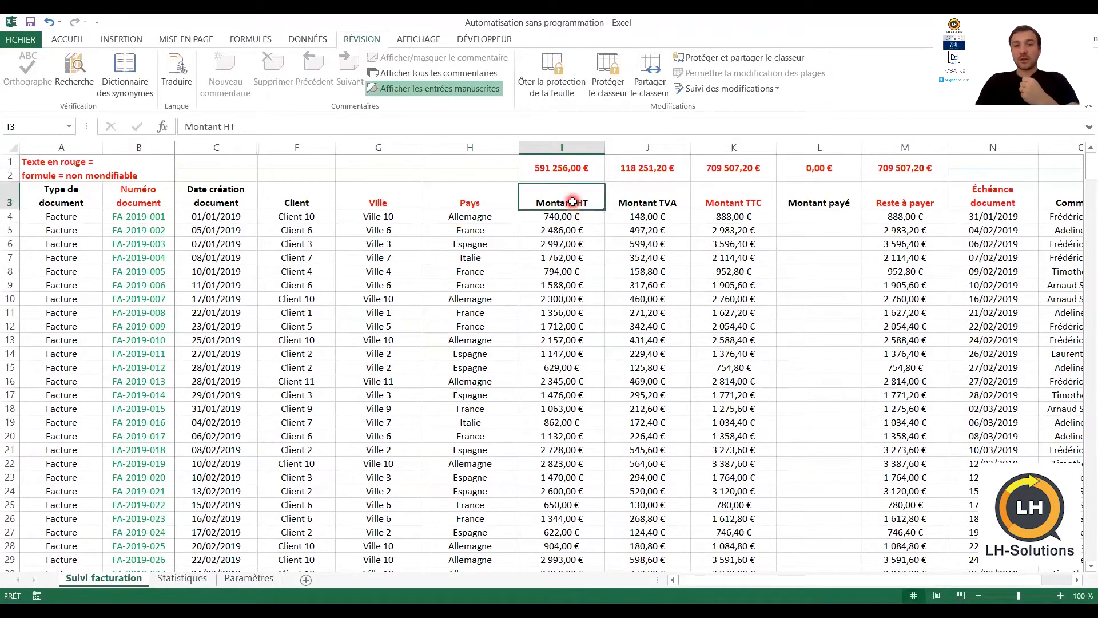
key(Down)
key(Right)
key(Up)
key(Left)
key(Down)
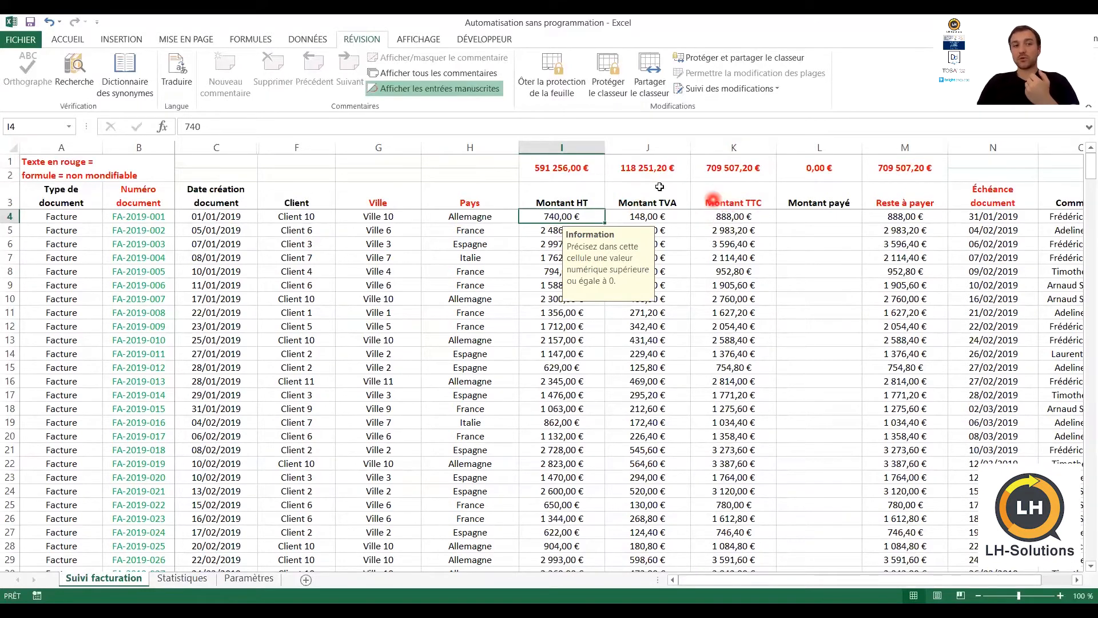
double_click(726, 216)
click(557, 360)
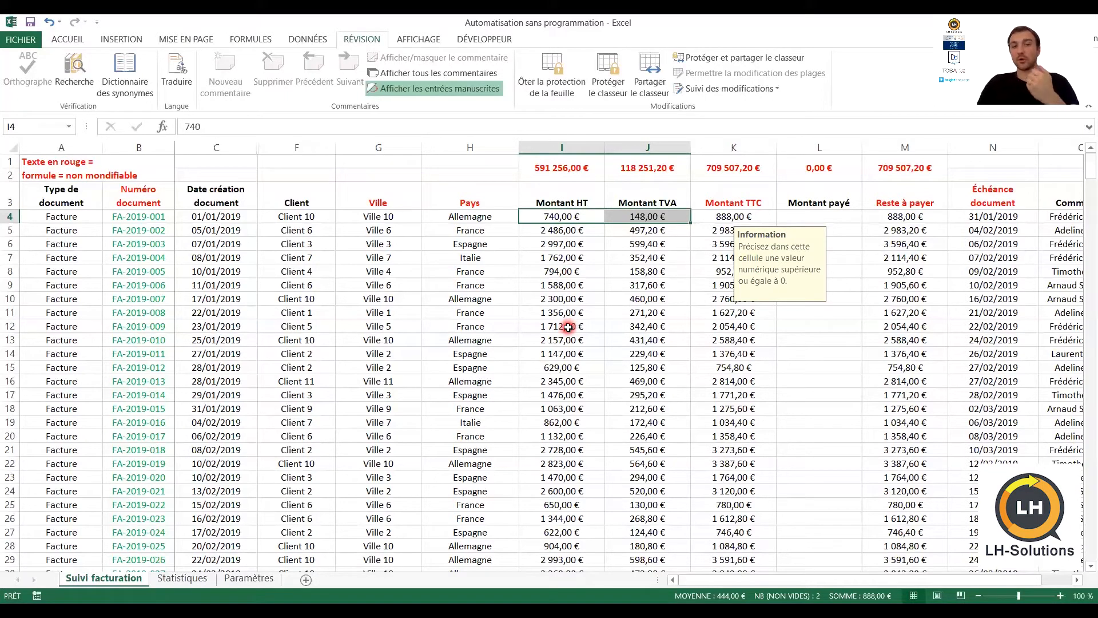
Examine the total formulas above Montant HT and Montant TVA, the Montant payé cell L4 and the HT amounts
click(593, 175)
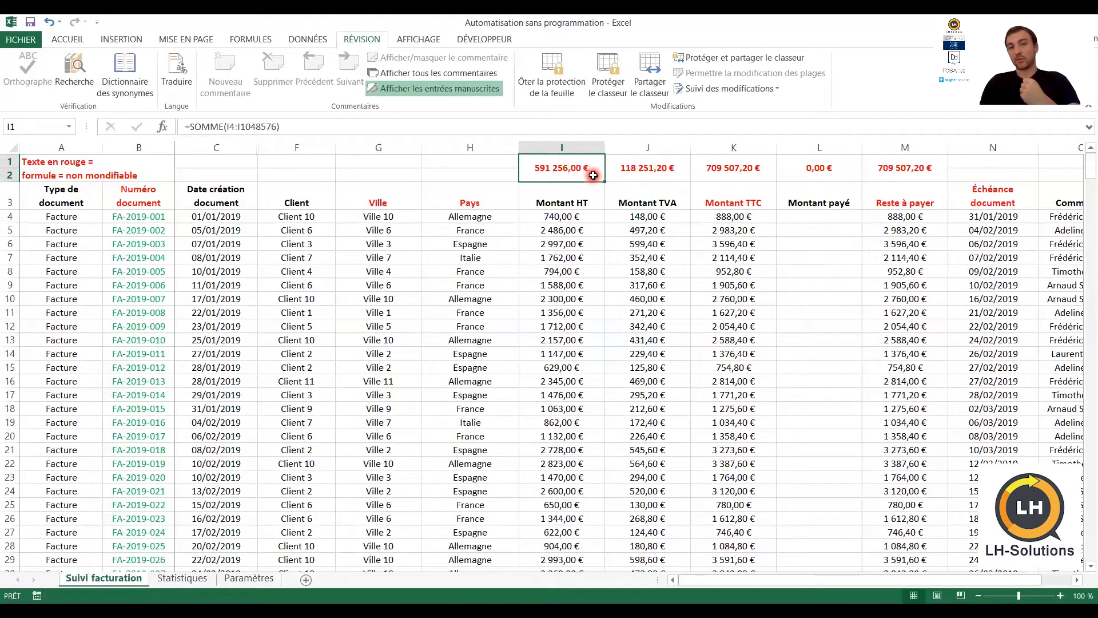
click(654, 160)
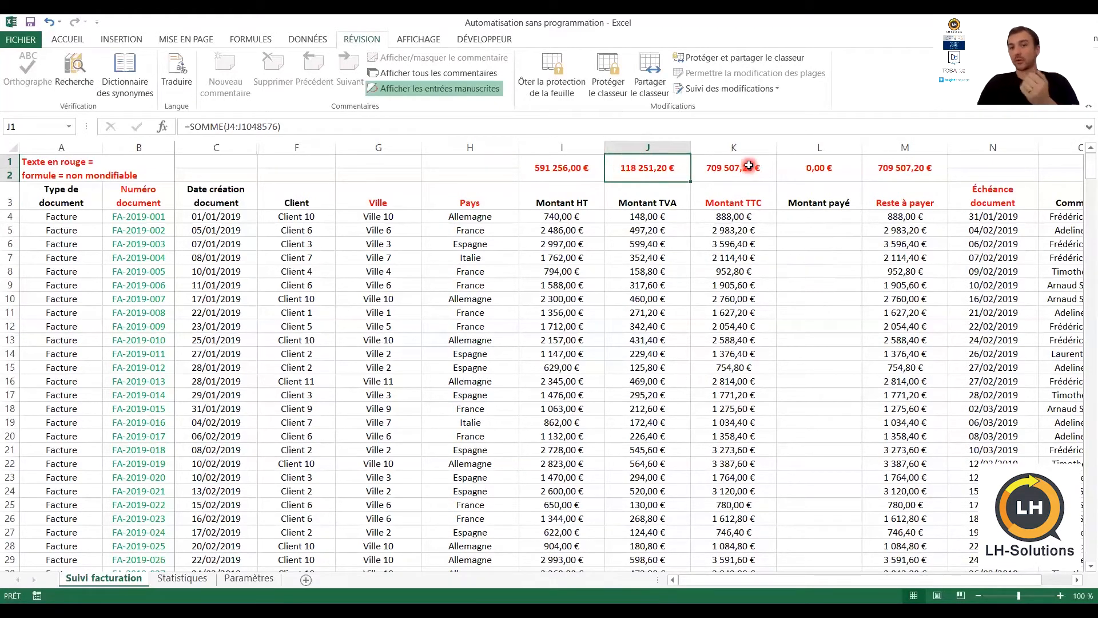
click(795, 223)
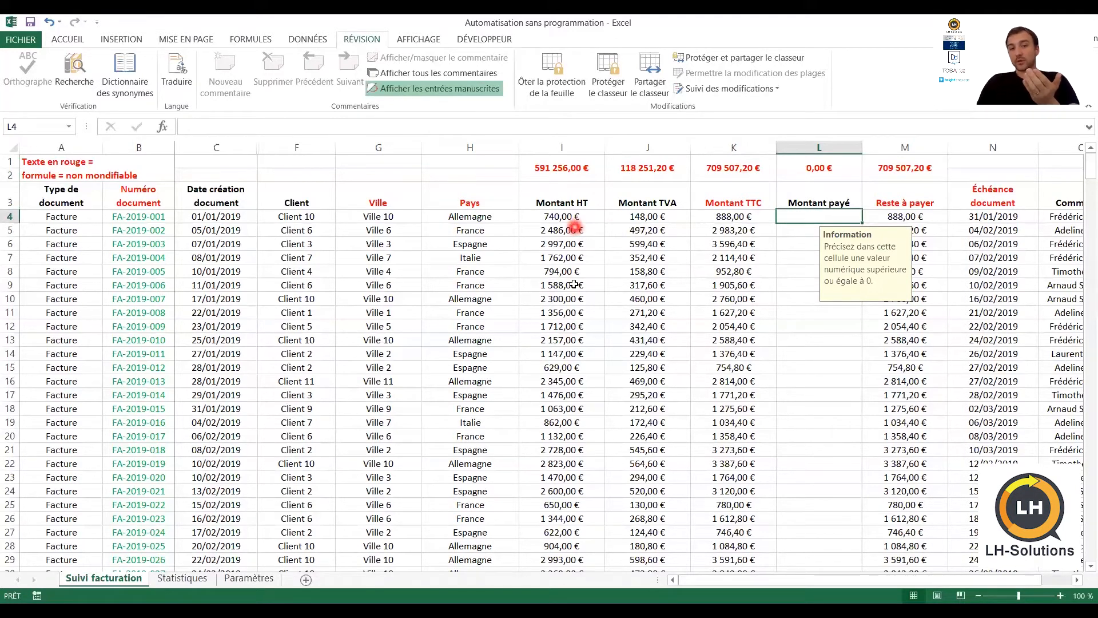
drag(575, 230, 572, 285)
click(548, 247)
click(547, 216)
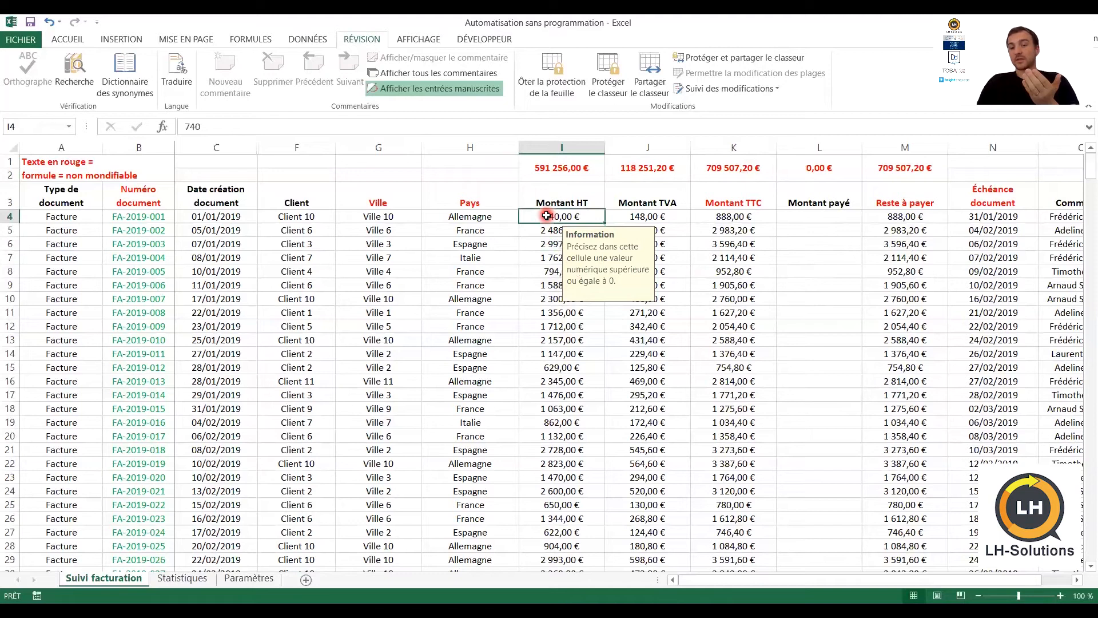
Enter 500 as the Montant payé of the first invoice in L4
drag(820, 217, 826, 260)
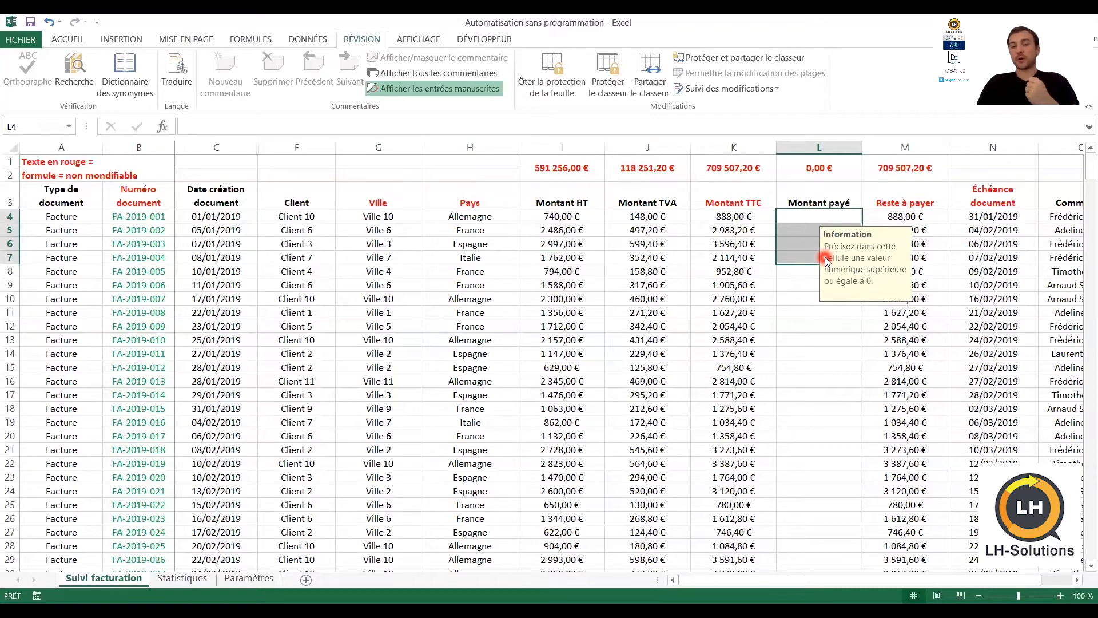
click(812, 217)
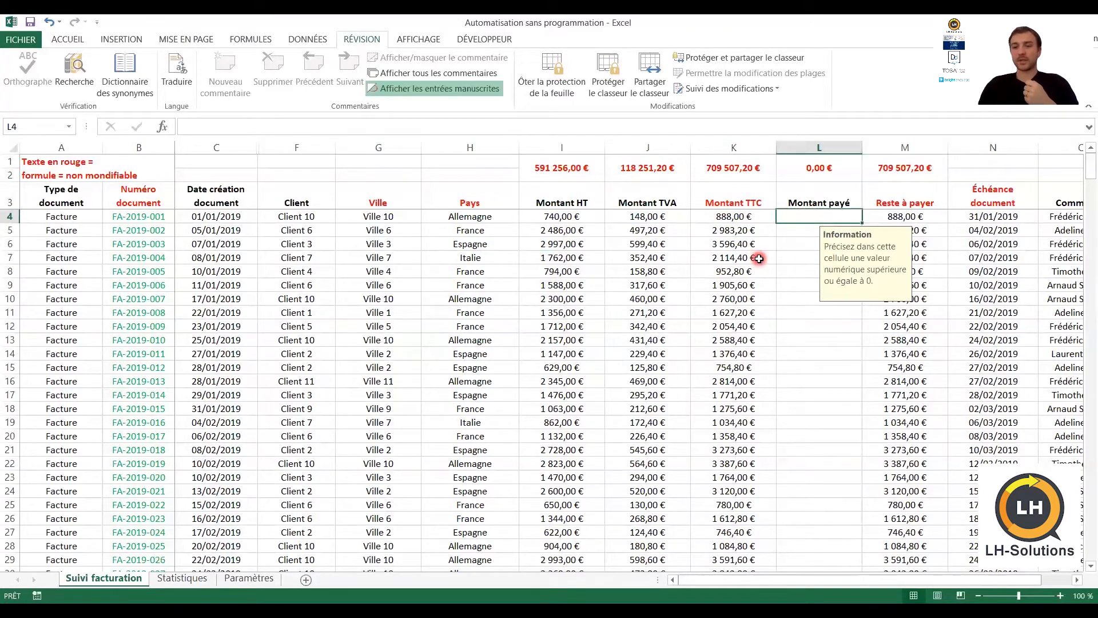
text(500)
key(Return)
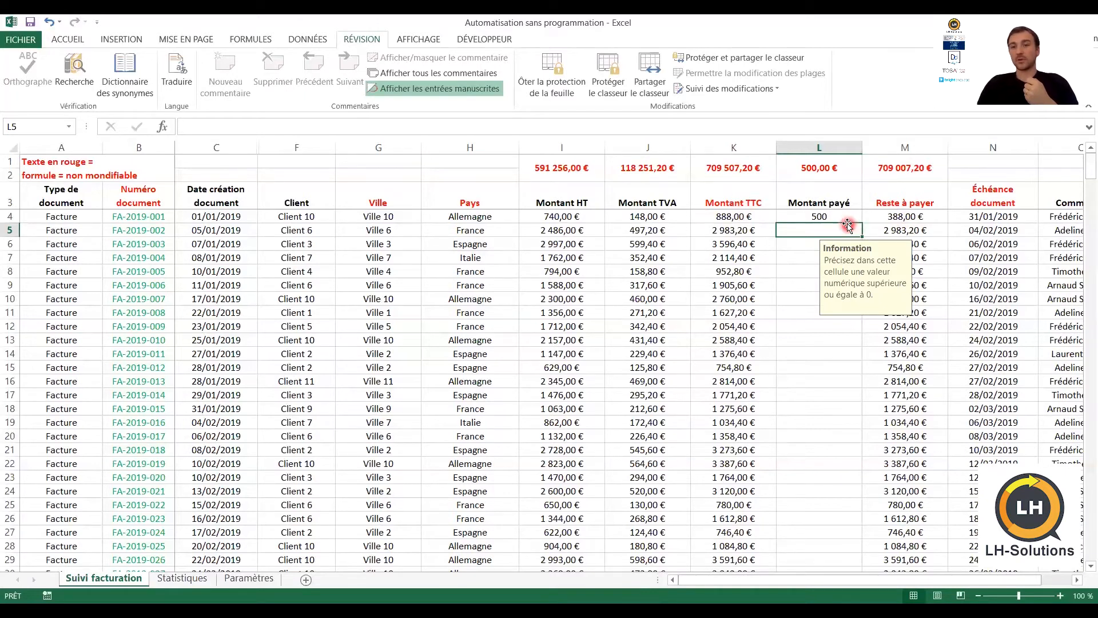
Examine the Échéance document formula and the Commercial cell of the first invoice row
key(Right)
key(Right)
key(Right)
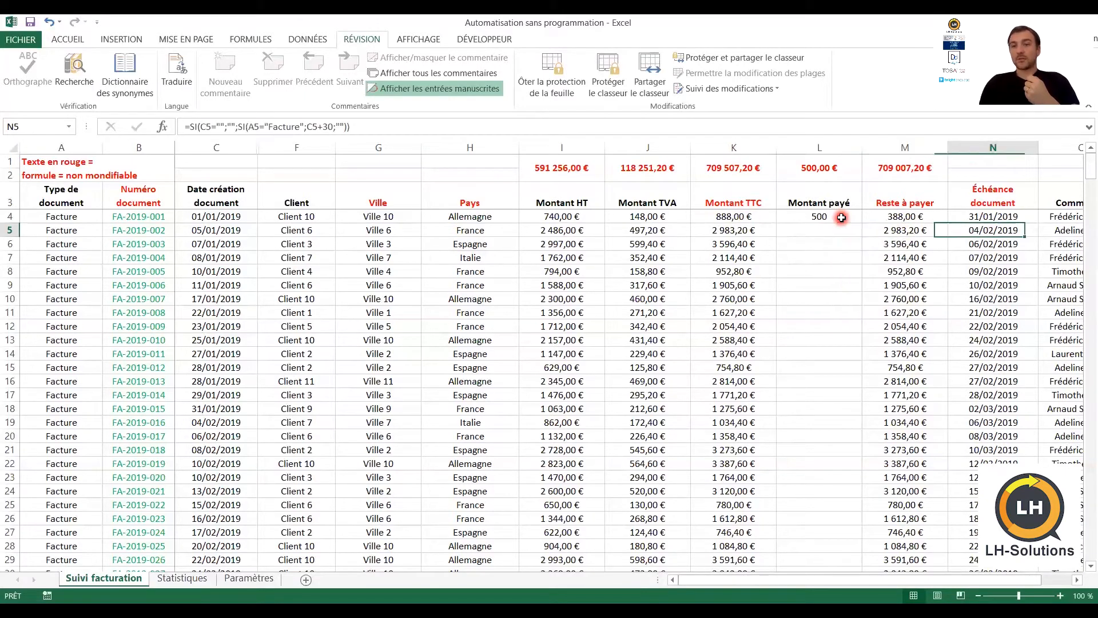
key(Left)
key(Up)
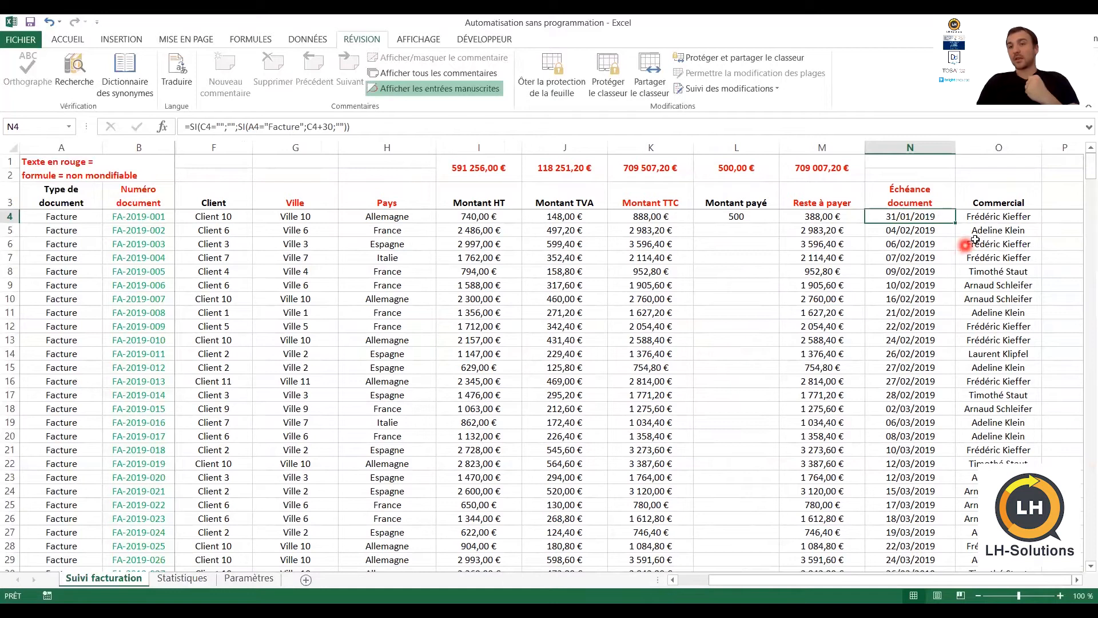
click(995, 216)
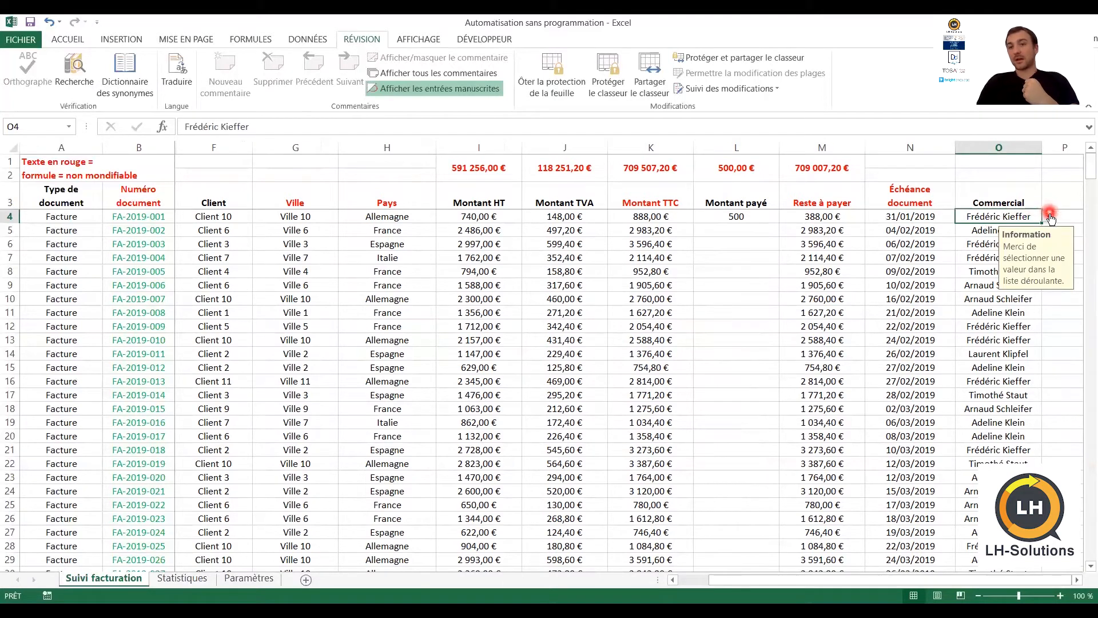
Change the Commercial of the first invoice in O4 to the third salesperson in the dropdown list
click(1048, 216)
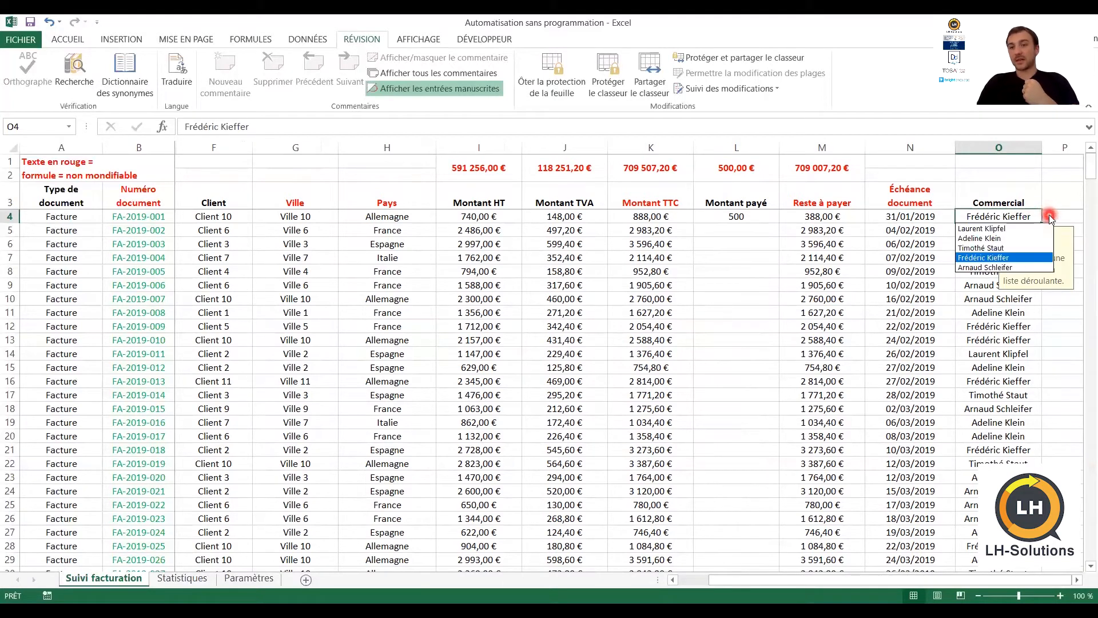
click(1030, 247)
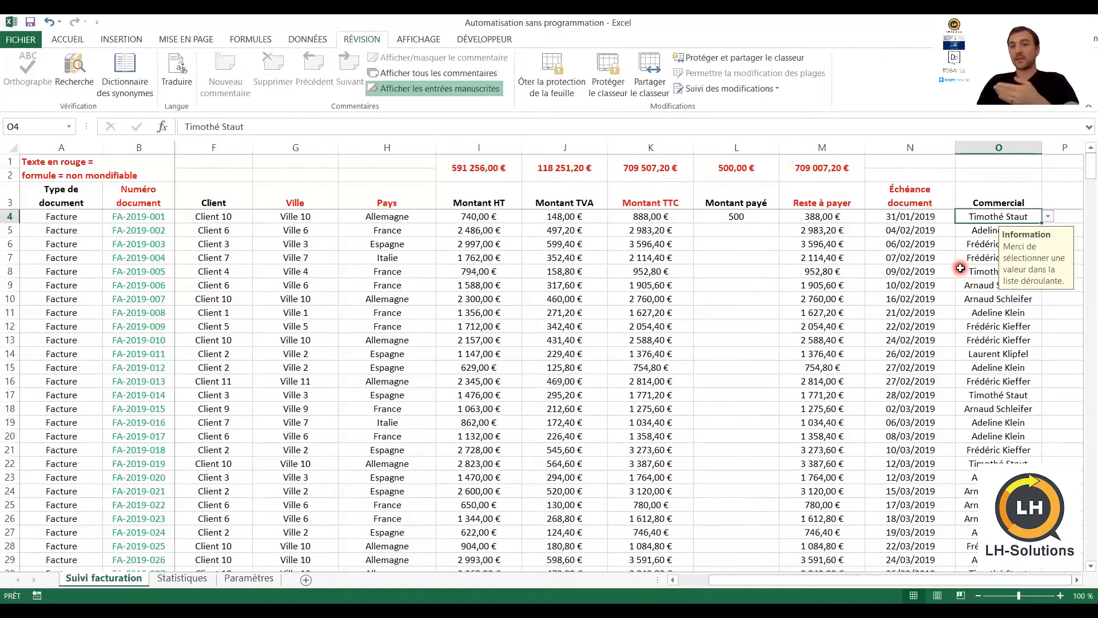
scroll(960, 267, left, 2)
scroll(961, 267, right, 1)
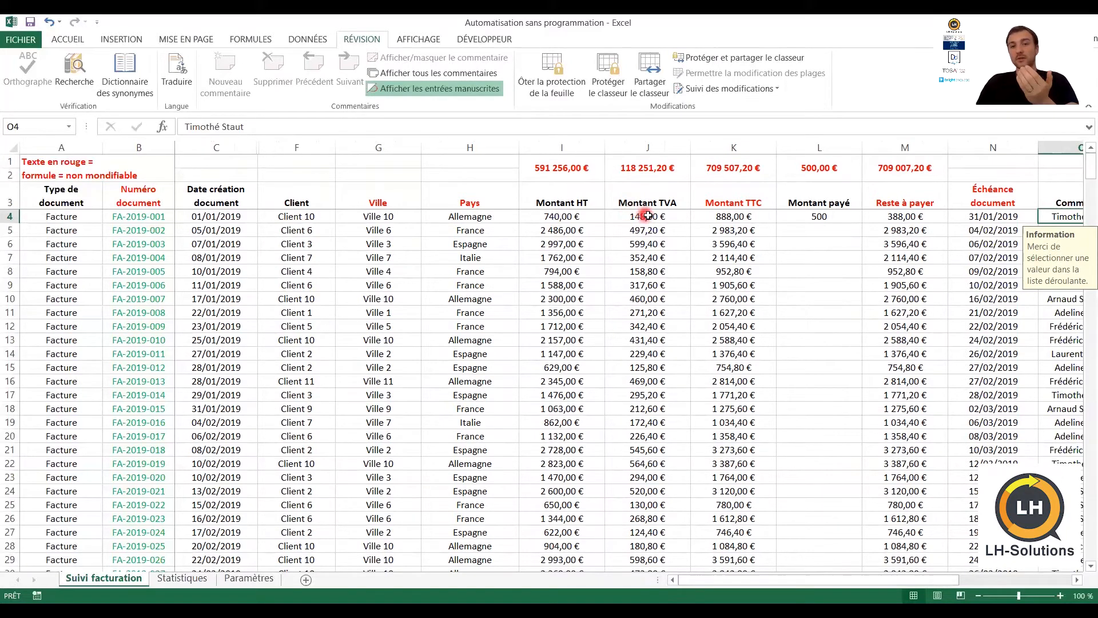
scroll(800, 224, right, 1)
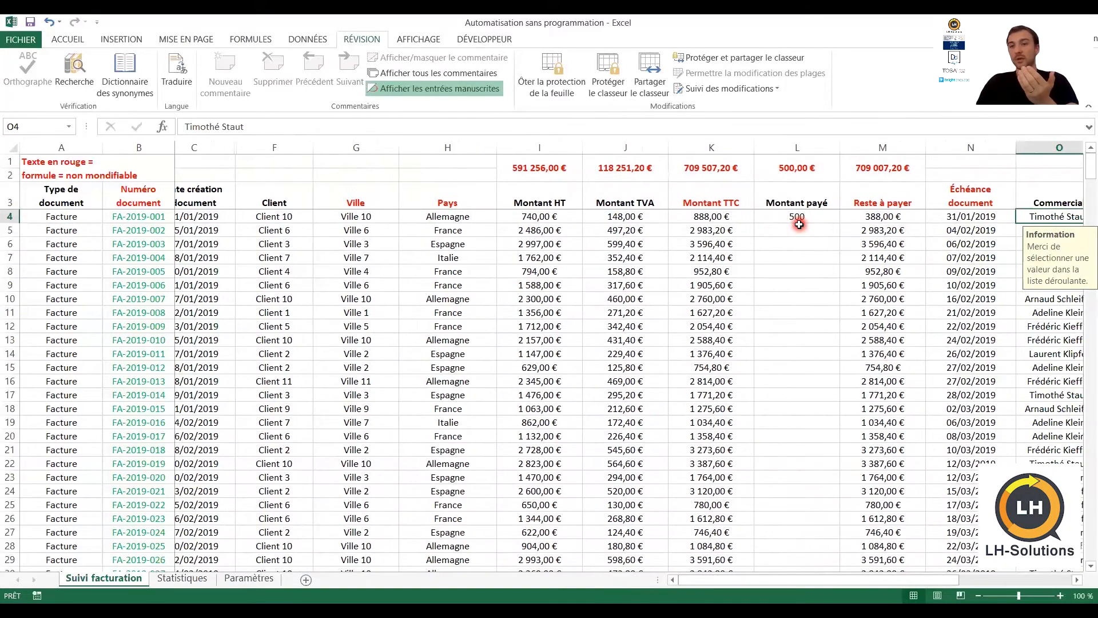
scroll(799, 224, left, 1)
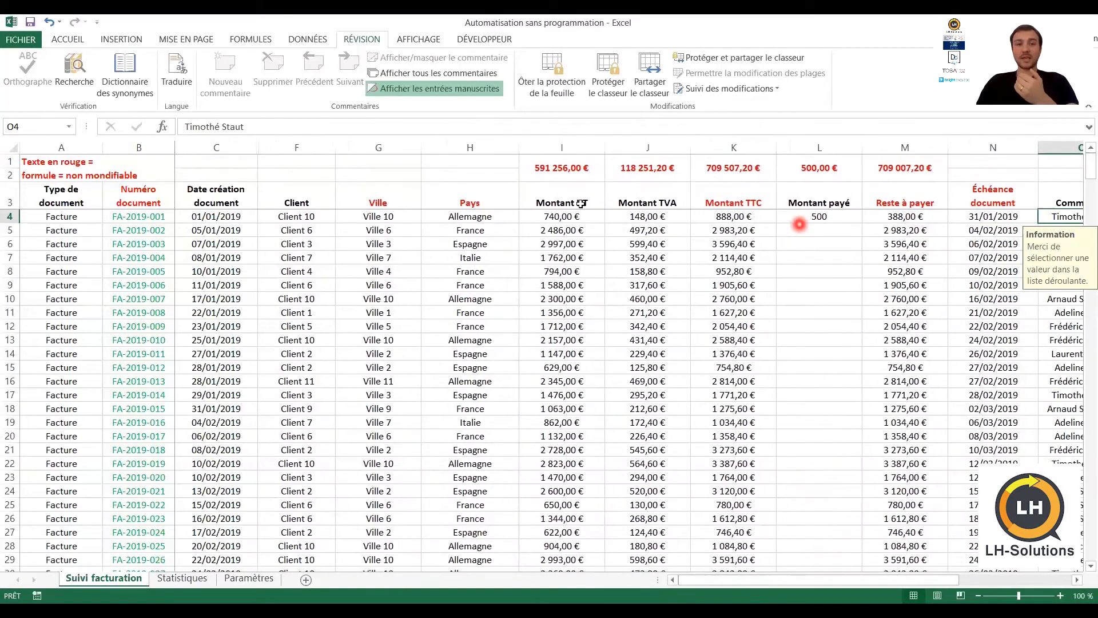
click(411, 172)
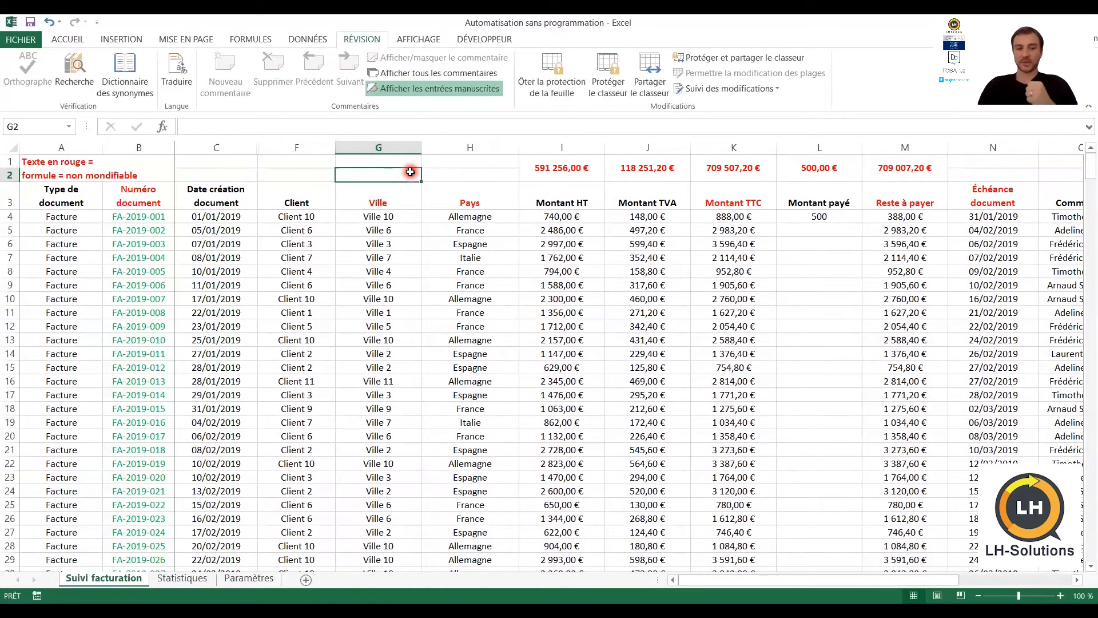
On the Statistiques sheet, set the year of the monthly revenue by country table to 2020
click(189, 579)
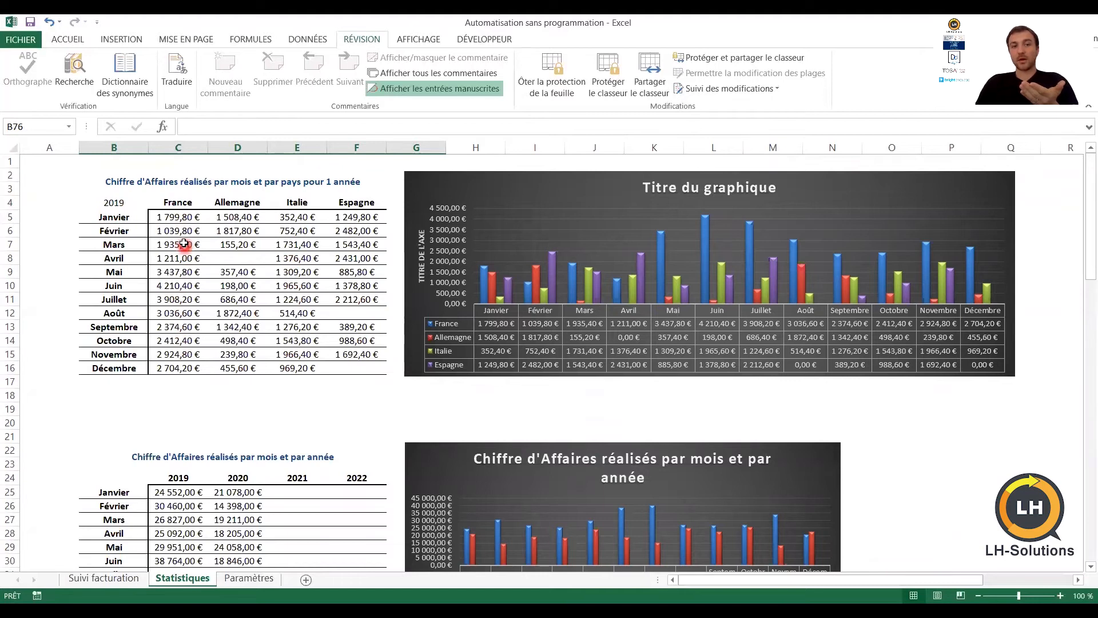
click(137, 205)
click(153, 204)
click(135, 224)
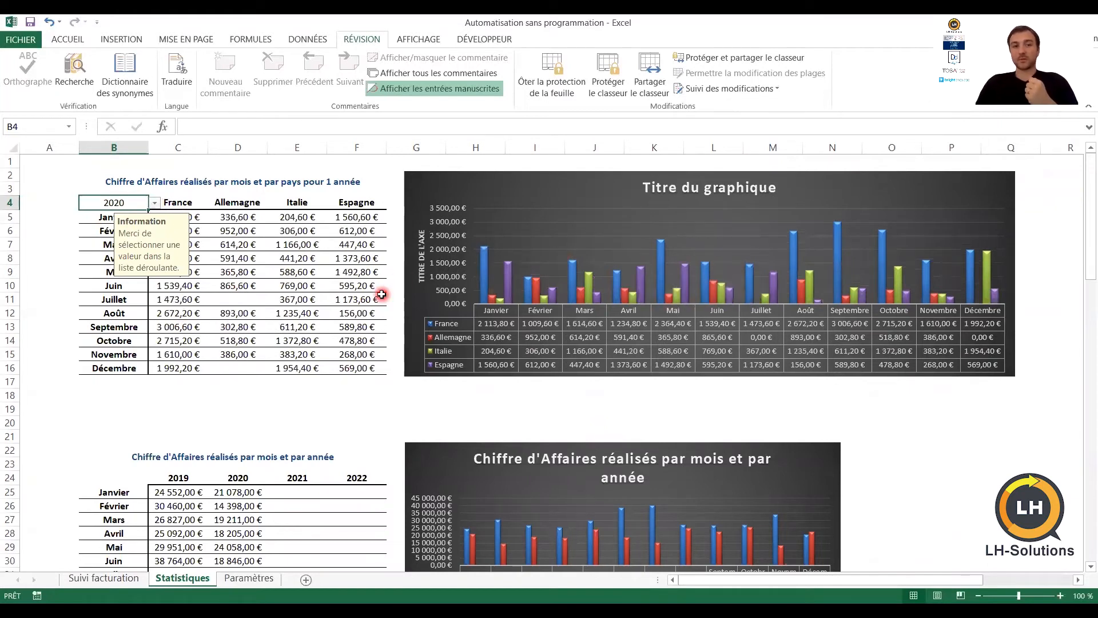
click(284, 412)
Remove the Statistiques sheet's protection so the first year heading of the TVA collectées table, C42, can be edited
scroll(284, 413, down, 4)
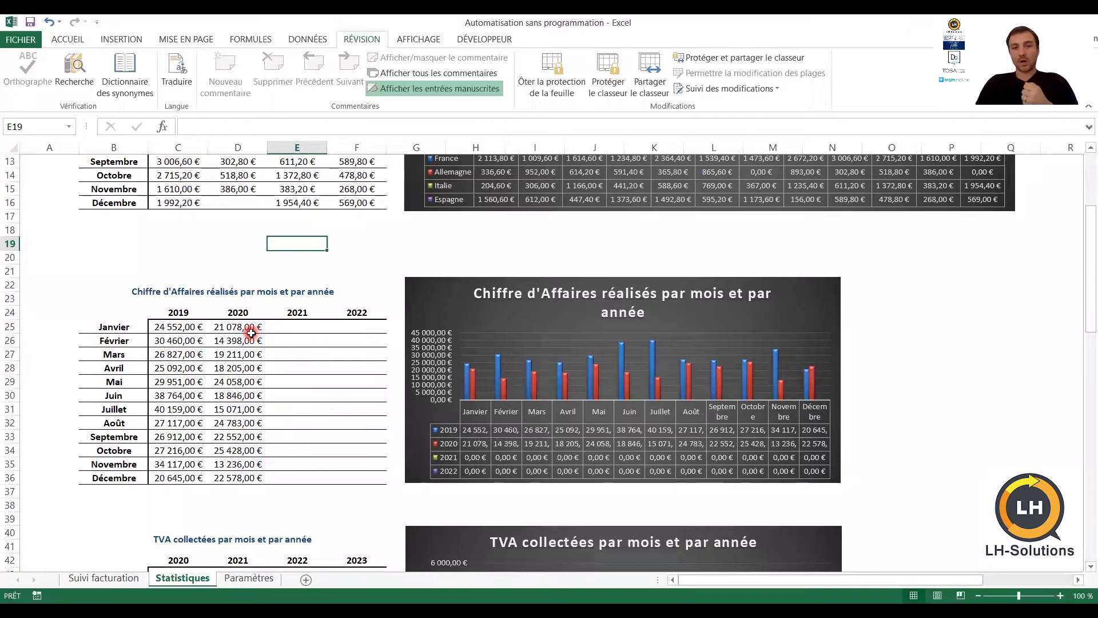
scroll(251, 333, down, 6)
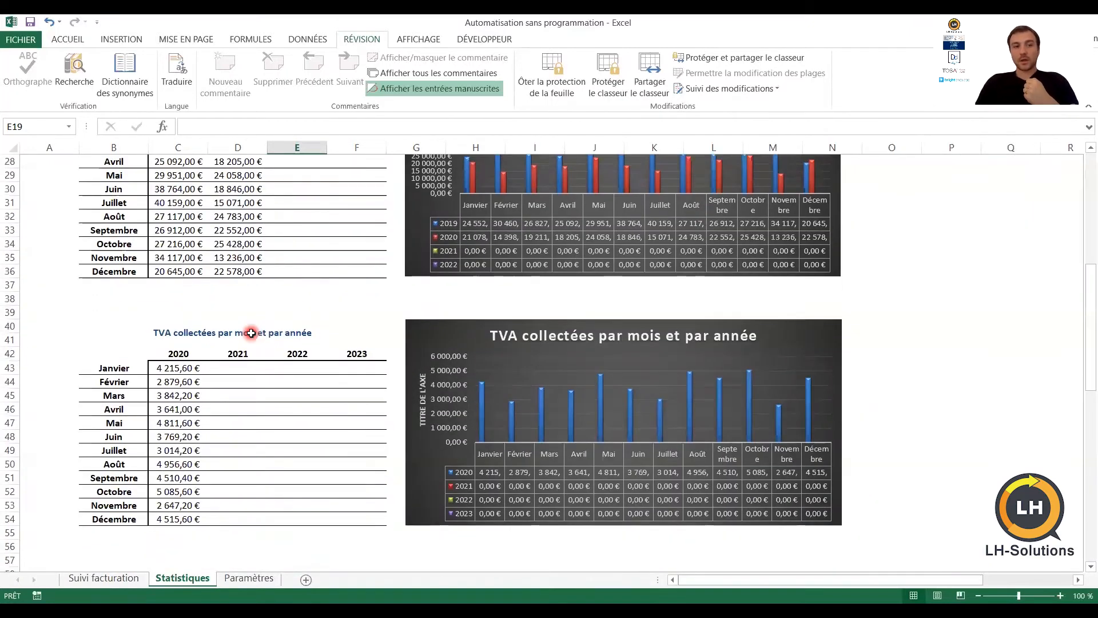
click(180, 301)
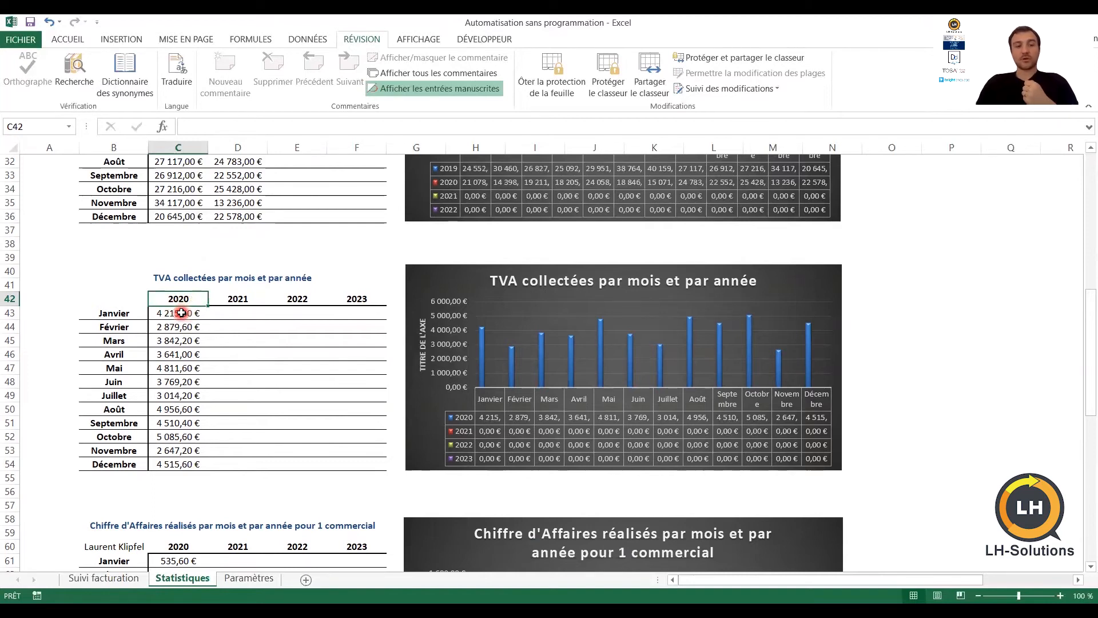
scroll(244, 256, up, 2)
scroll(243, 256, down, 3)
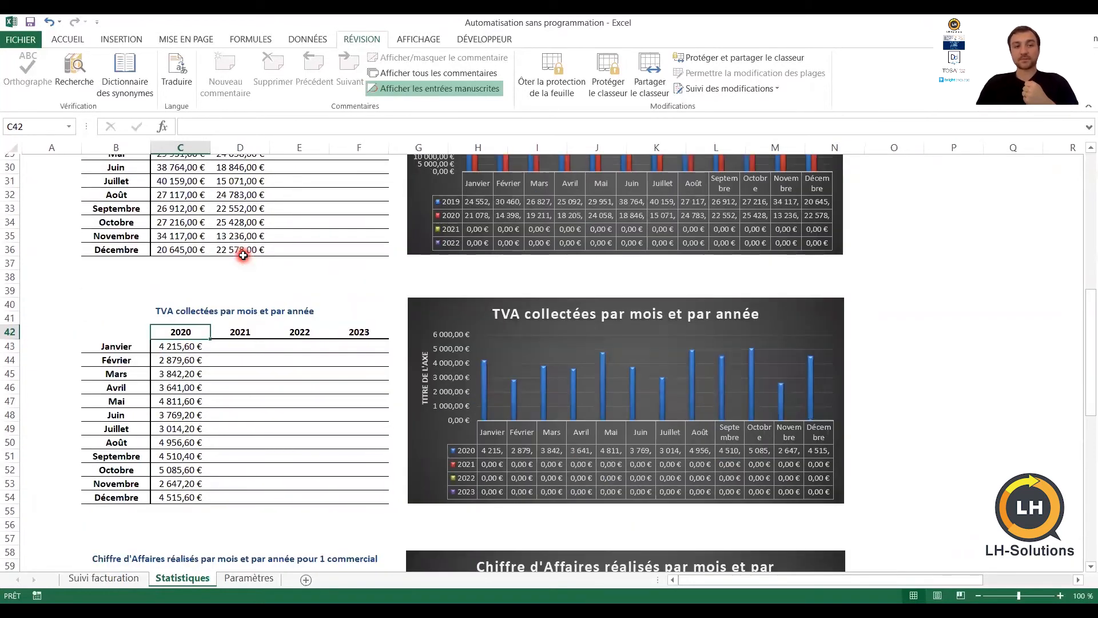
click(552, 80)
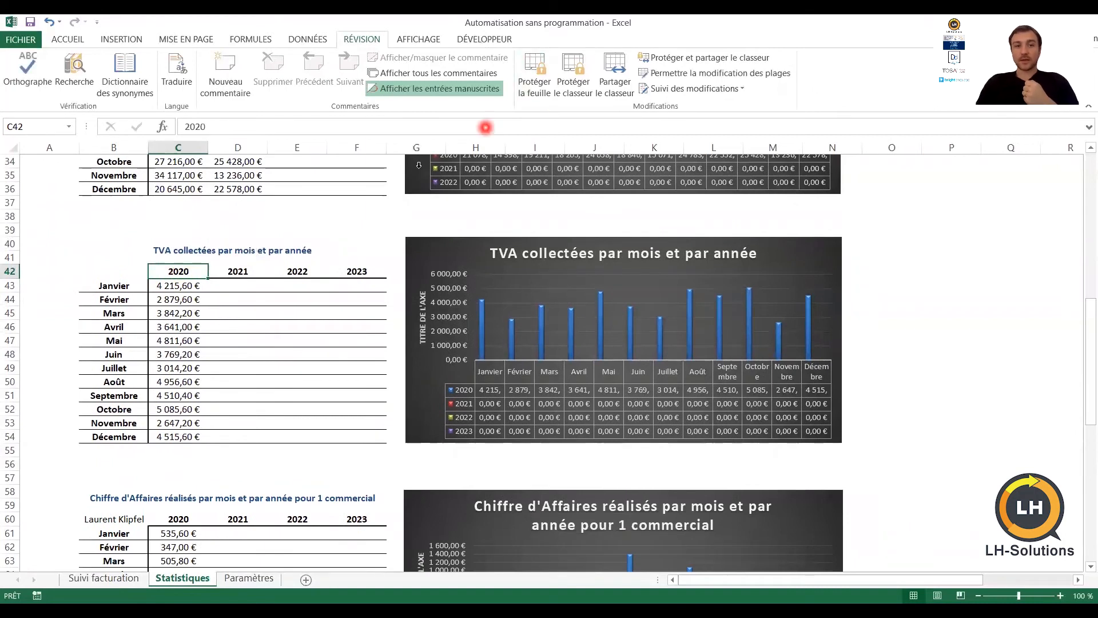
Set the year headings of the TVA collectées par mois et par année table to 2019, 2020, 2021 and 2022
text(2019)
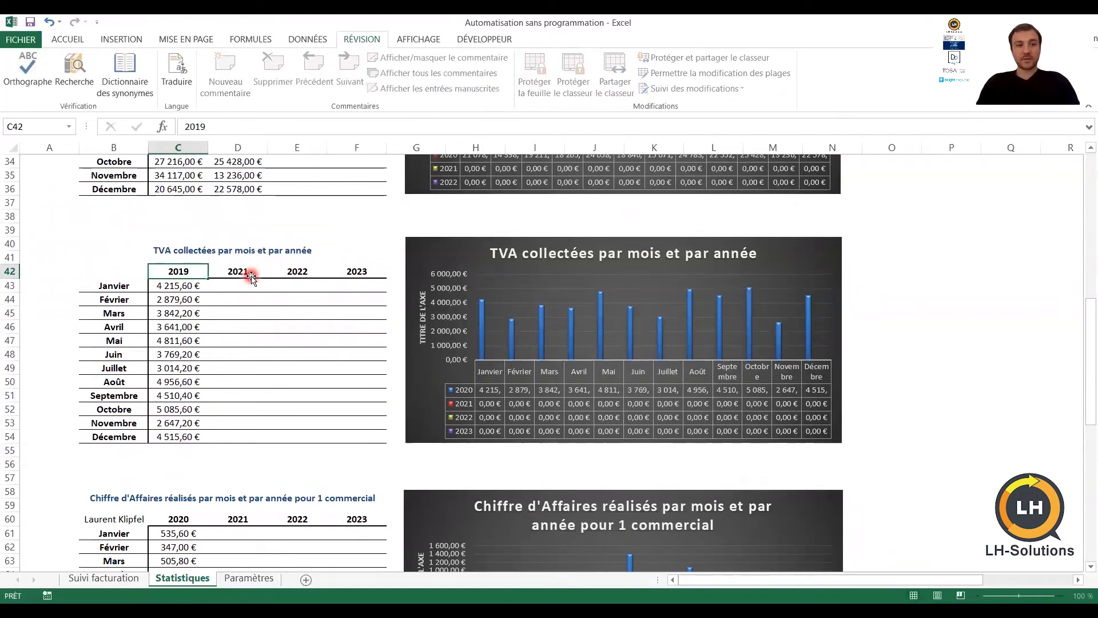
click(251, 276)
text(2020)
key(Tab)
text(2021)
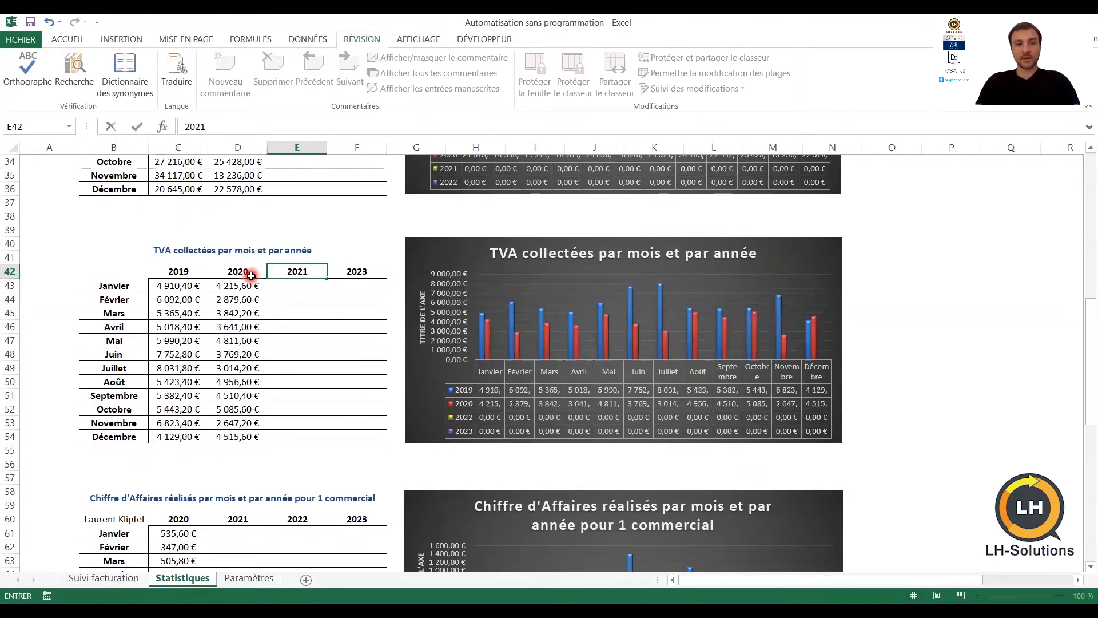
key(Tab)
text(2022)
key(Return)
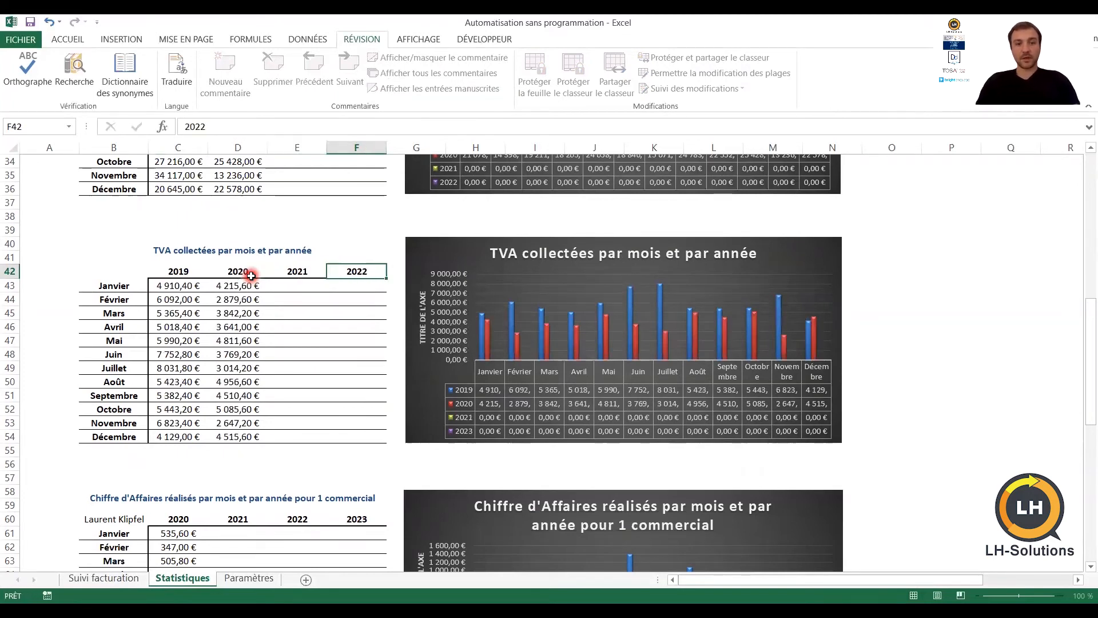
Set the year headings of the monthly revenue table for one commercial, row 60, to 2019, 2020, 2021 and 2022
scroll(251, 276, down, 1)
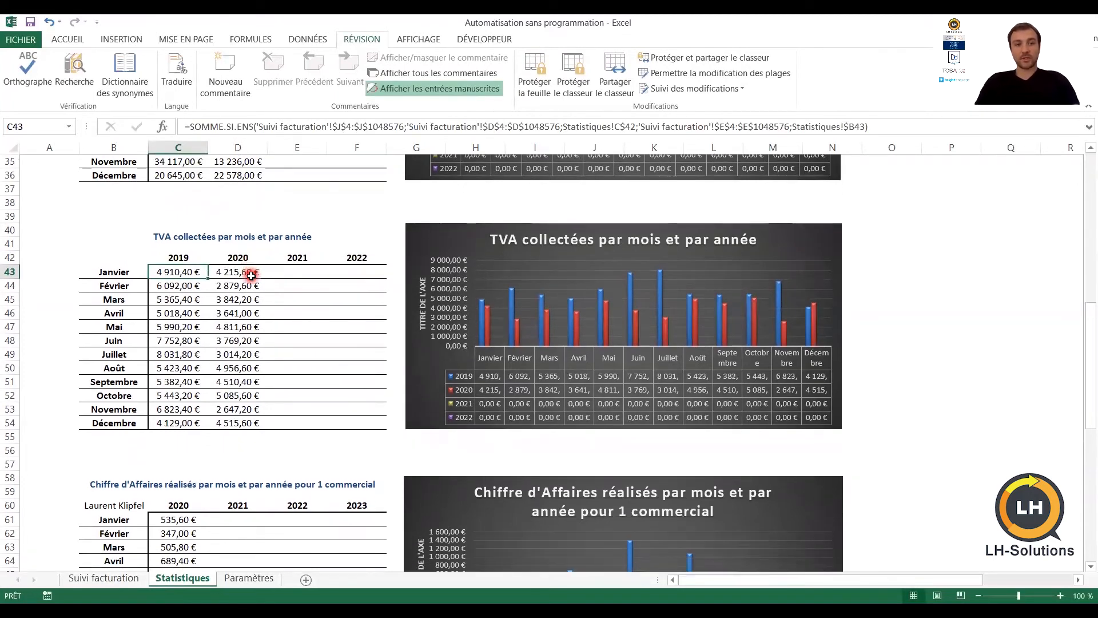
scroll(251, 276, down, 4)
scroll(251, 276, down, 2)
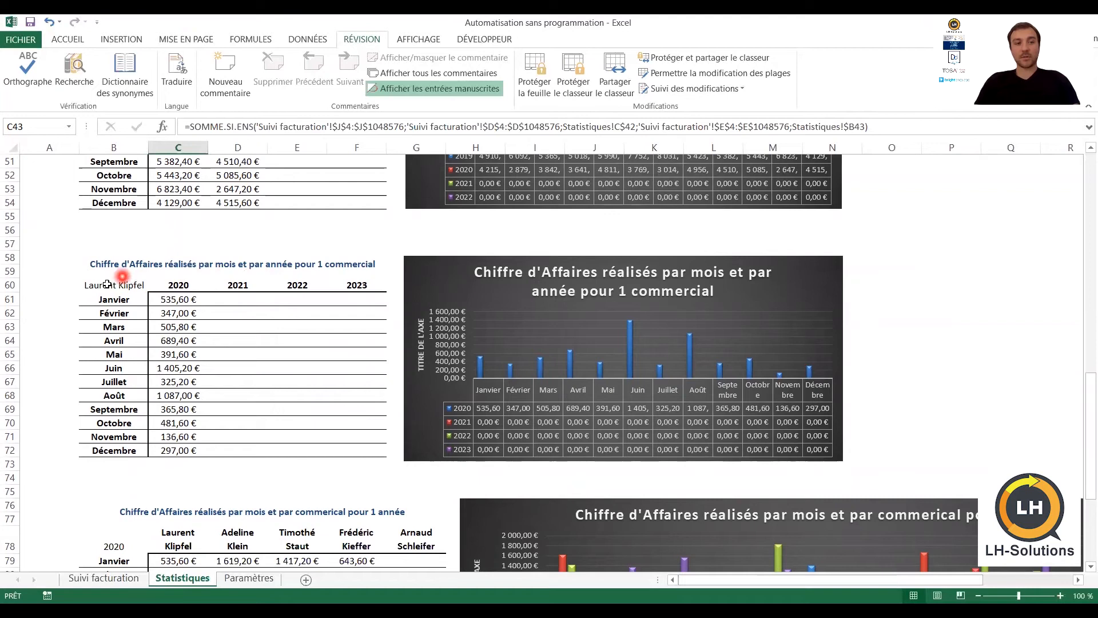
click(172, 286)
text(2019)
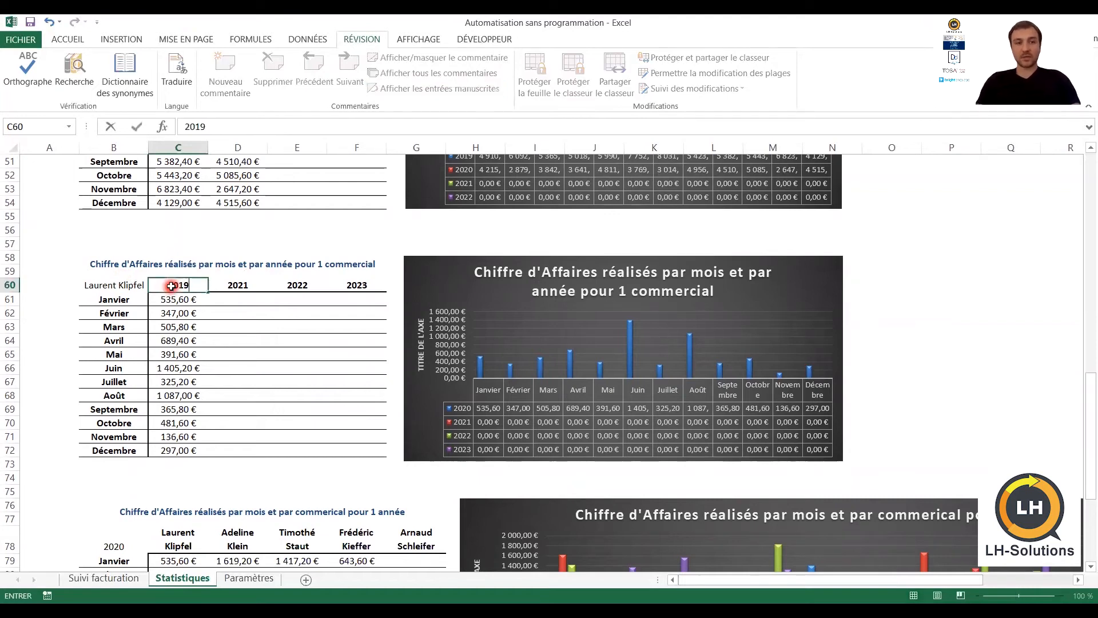
key(Tab)
text(2020)
key(Tab)
text(2021)
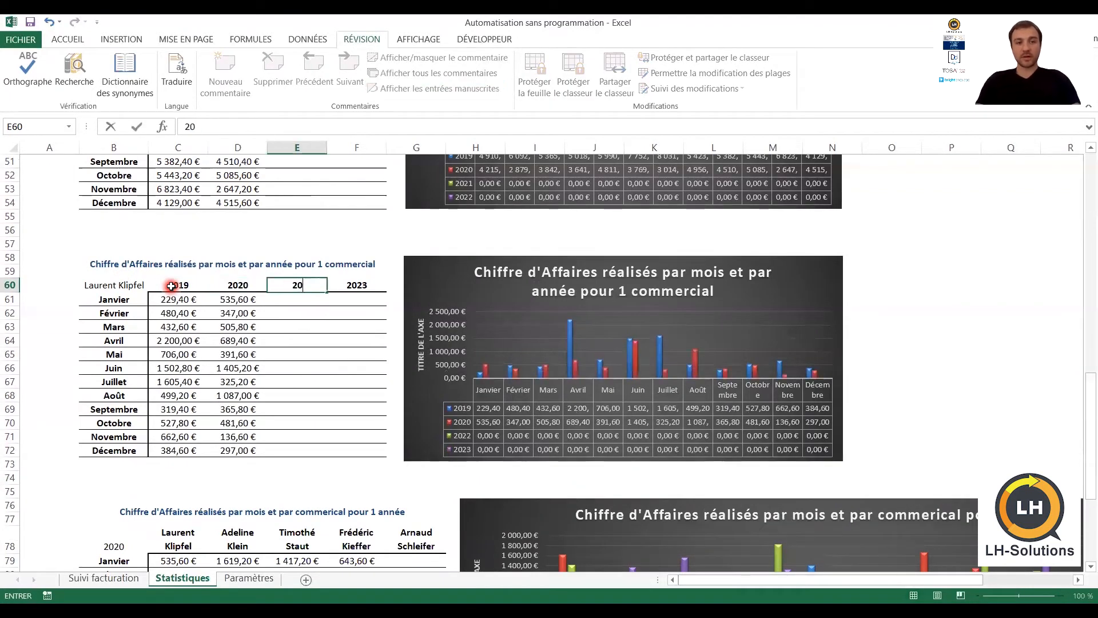
key(Tab)
text(2022)
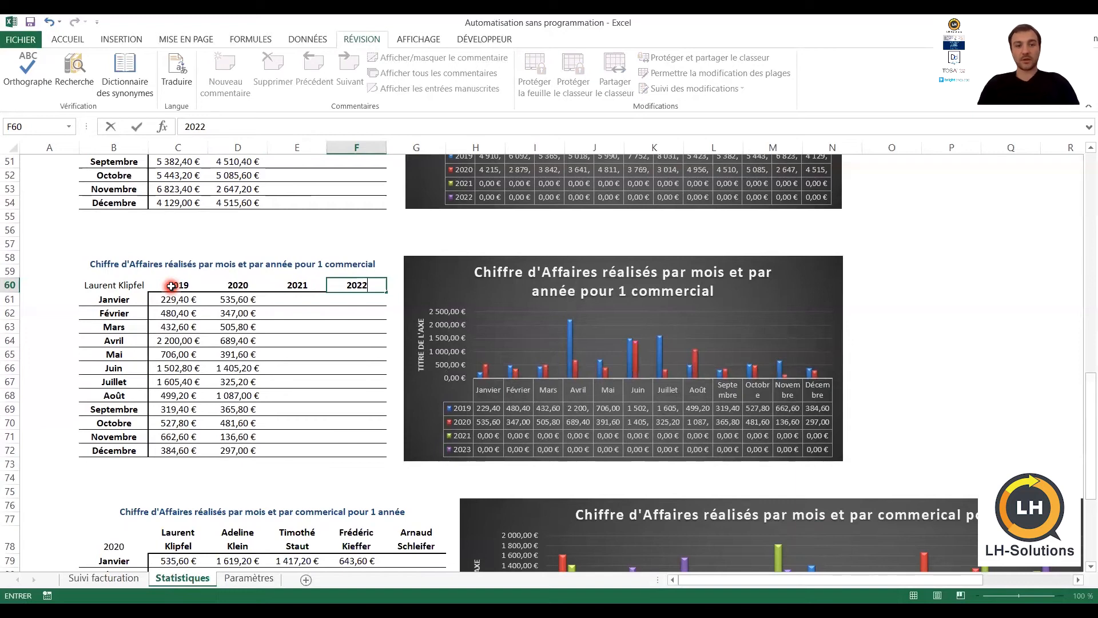
Choose the third salesperson in the list in B60 for the monthly revenue table for one commercial
click(138, 286)
click(154, 286)
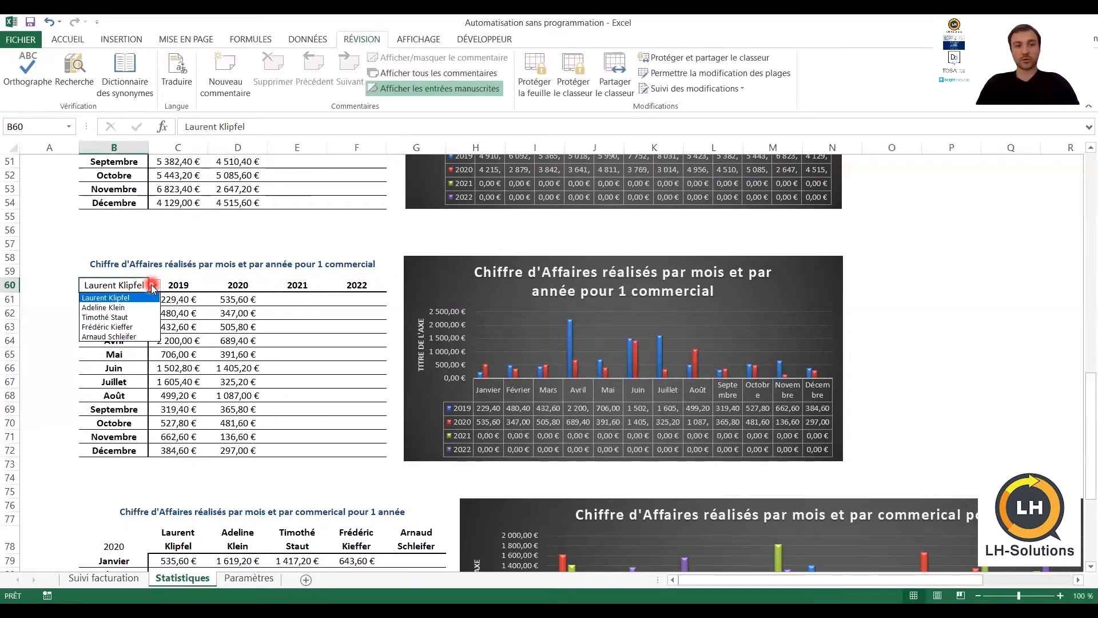
click(137, 317)
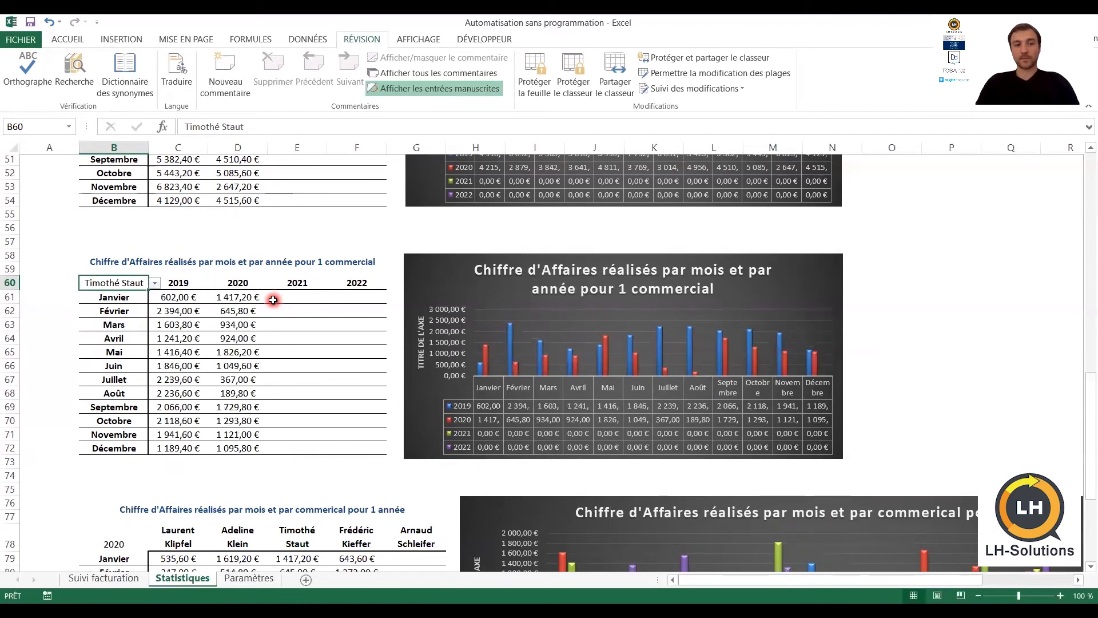
Examine the monthly revenue by commercial table with its year selector B78, and review the tables and charts above it
scroll(273, 300, down, 5)
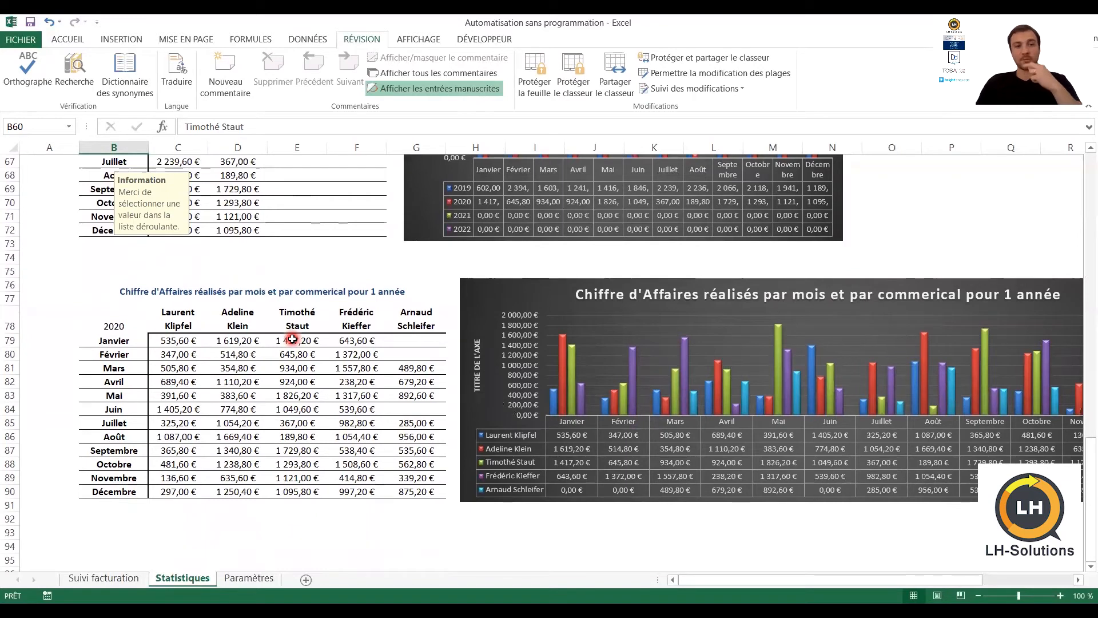
click(132, 326)
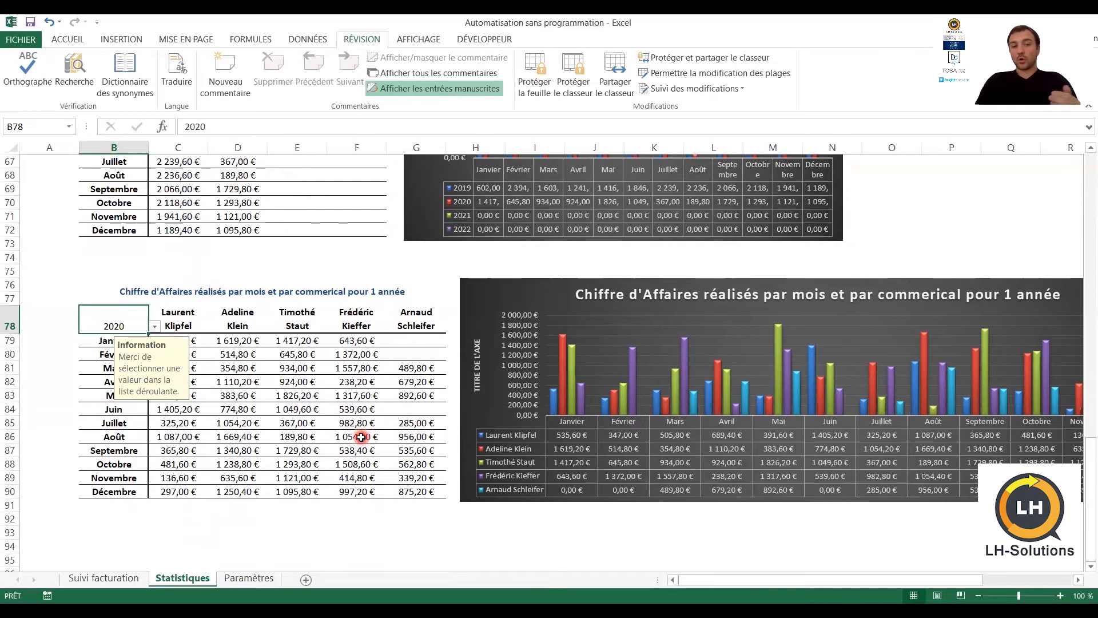
scroll(360, 430, up, 8)
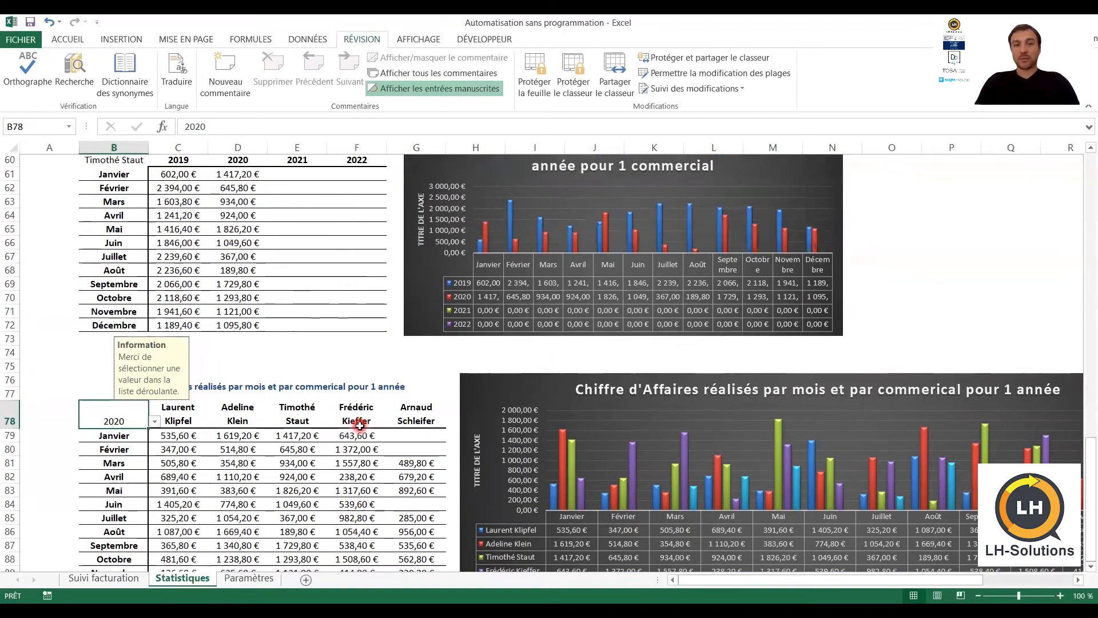
scroll(360, 425, up, 13)
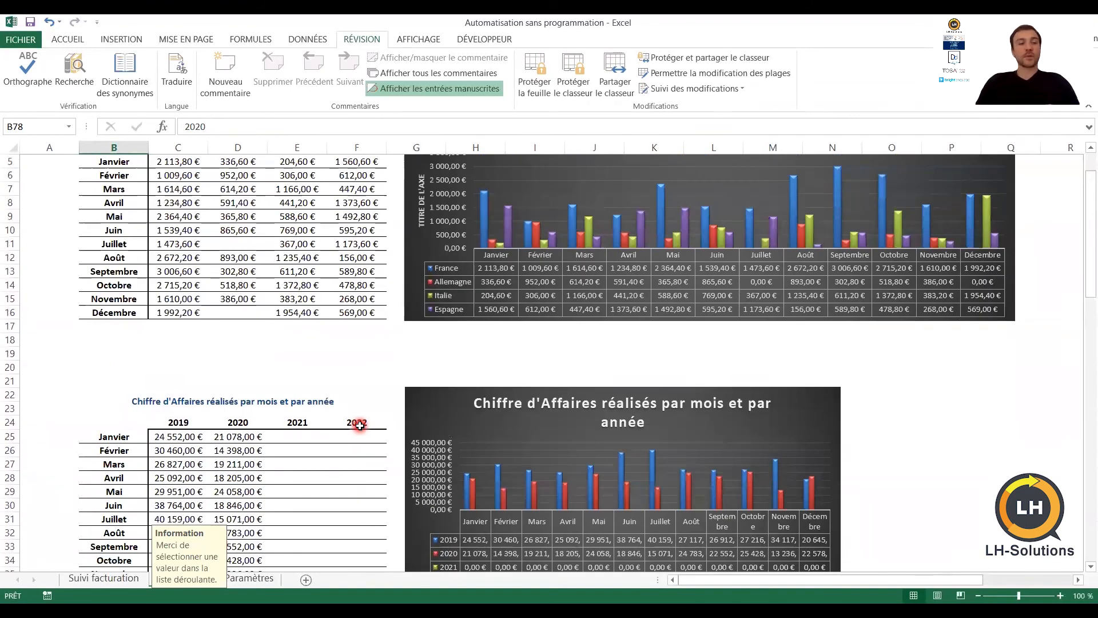
scroll(360, 426, up, 2)
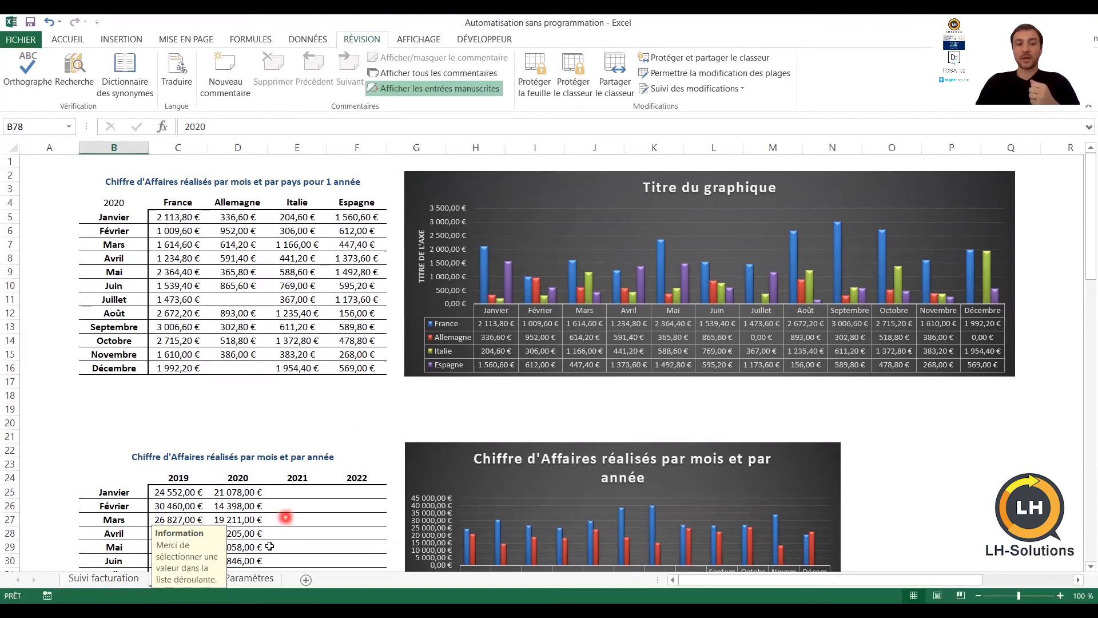
Examine the client, city, country and salesperson lists on the Paramètres sheet and the empty rows available beneath them
click(258, 578)
click(226, 407)
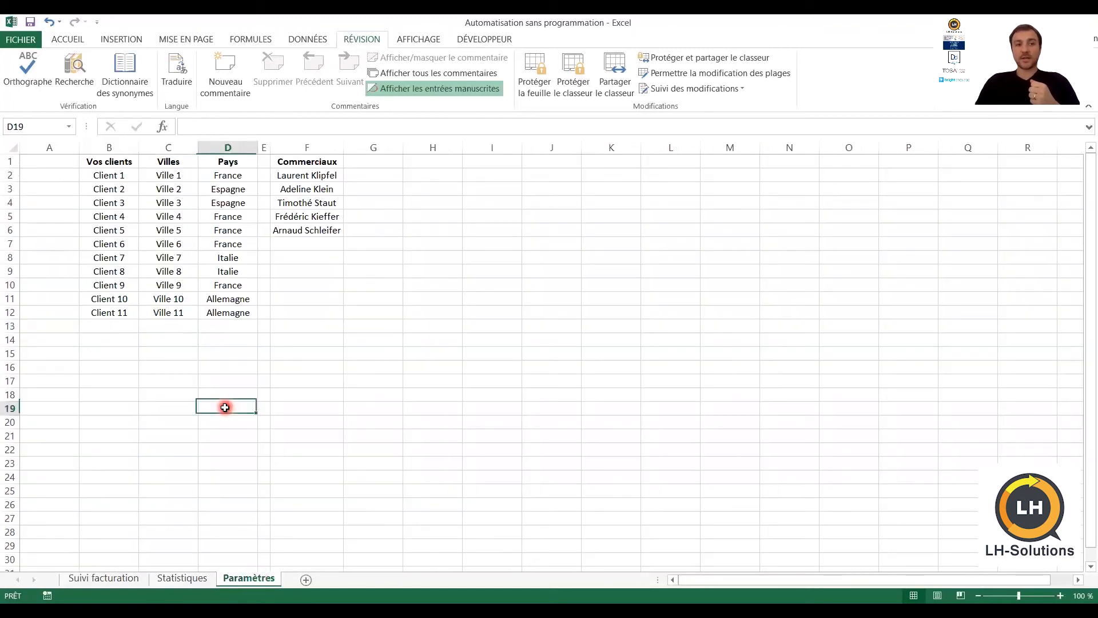
click(121, 325)
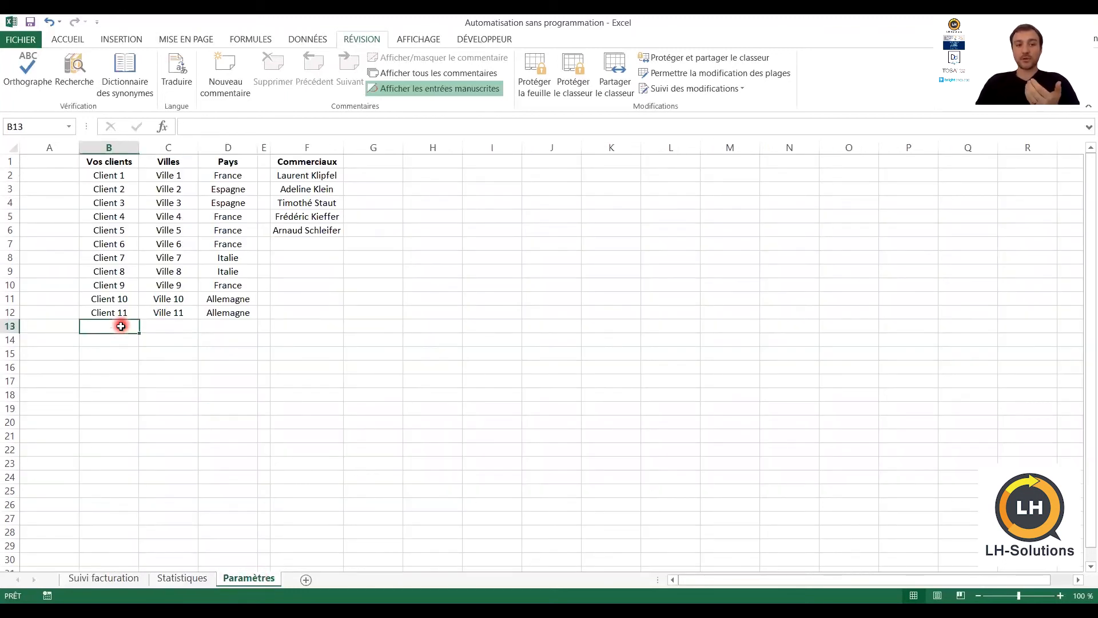
key(Down)
key(Down)
key(Down)
key(Down)
key(Down)
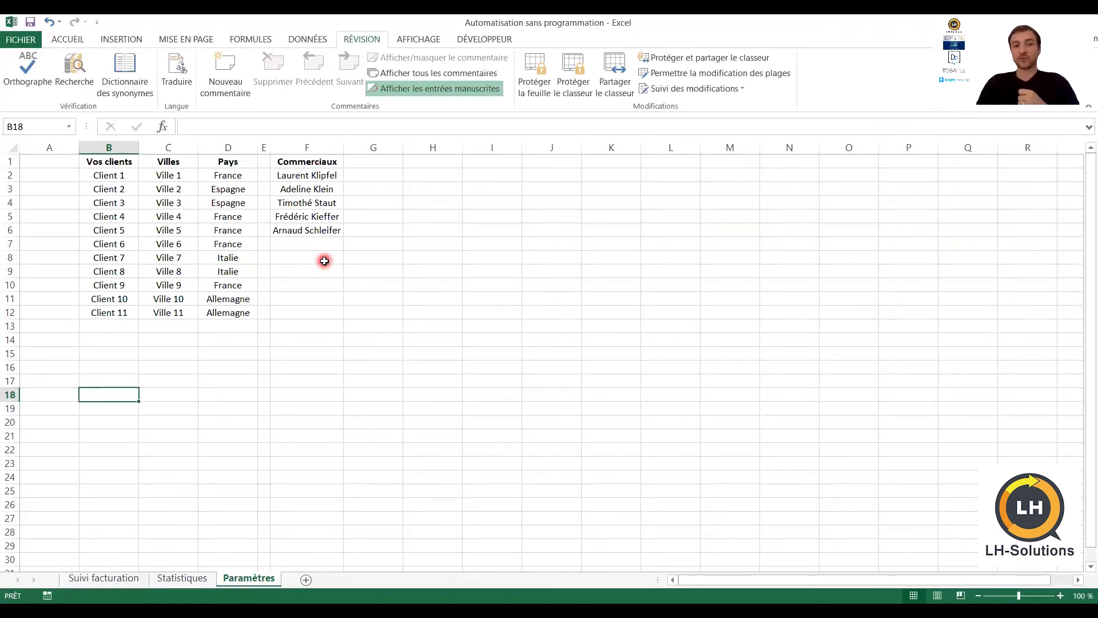
drag(314, 246, 315, 276)
click(315, 277)
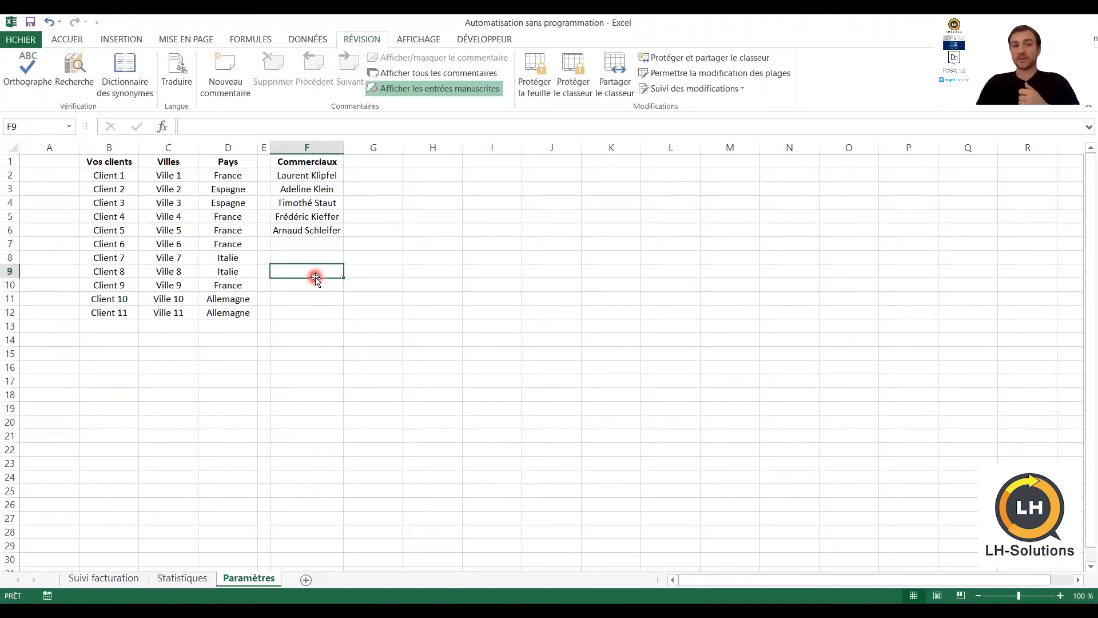
Check the salesperson choices offered in Commercial cell O9 of the Suivi facturation sheet
click(135, 577)
scroll(796, 333, right, 2)
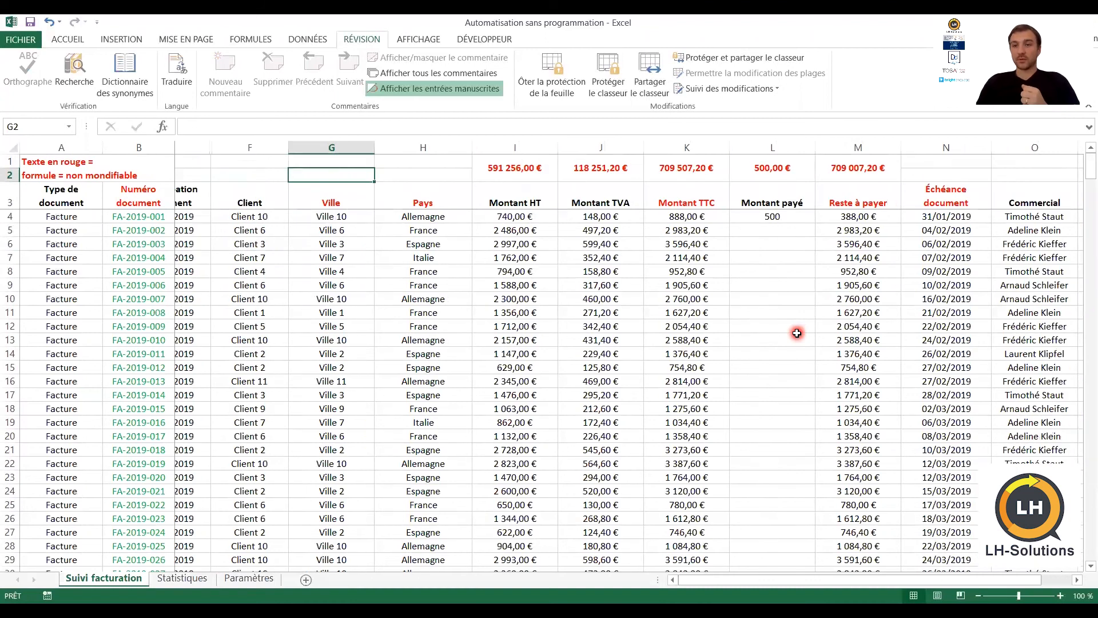
click(962, 287)
click(971, 285)
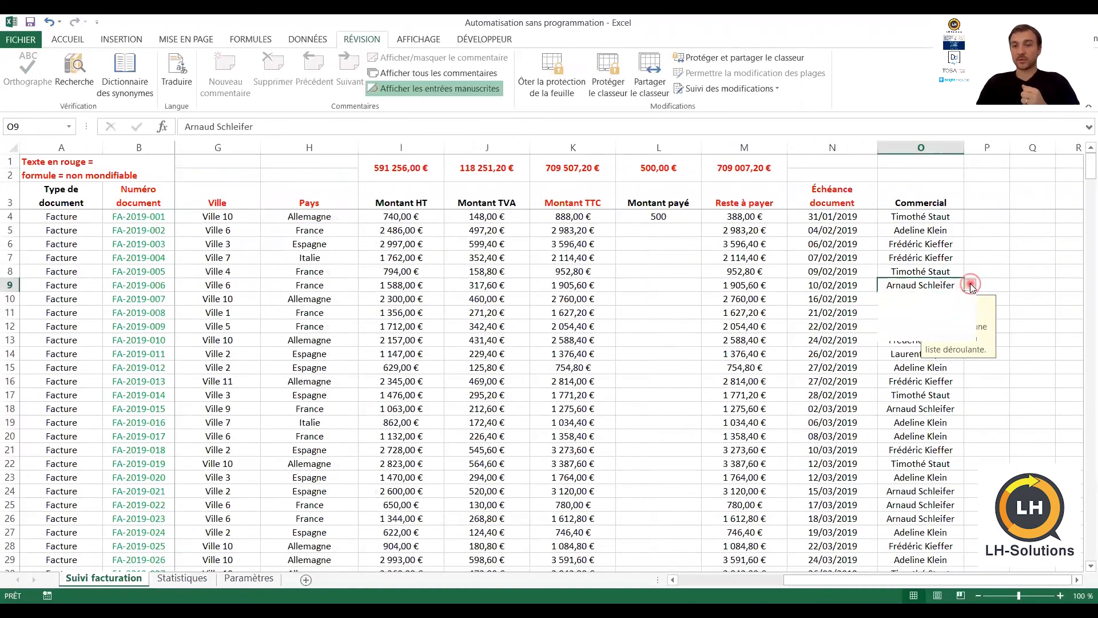
click(971, 285)
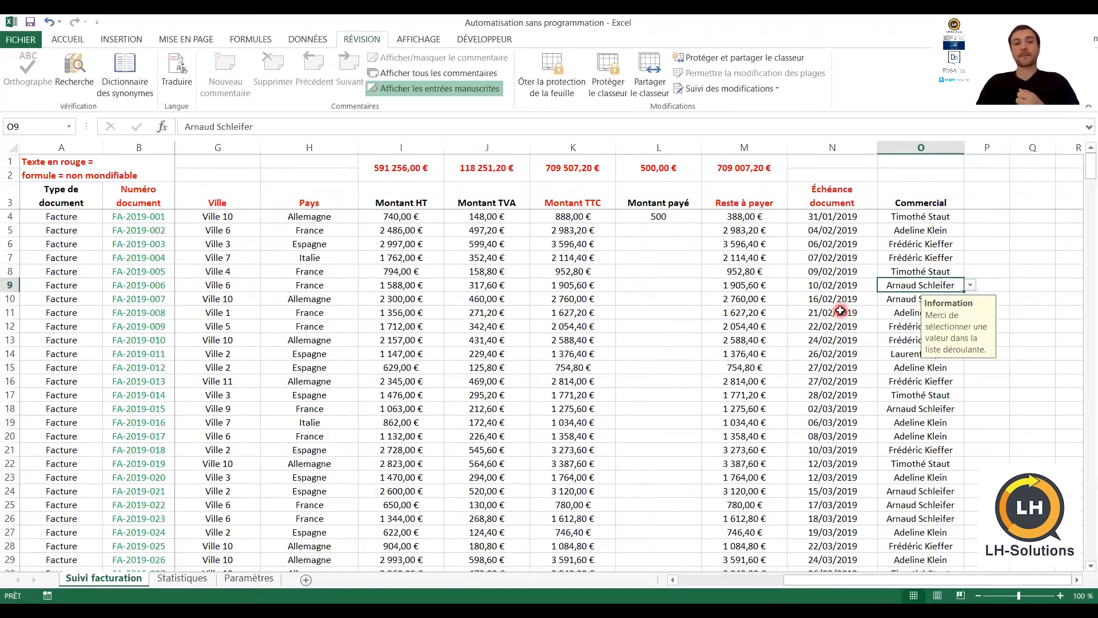
scroll(841, 311, left, 2)
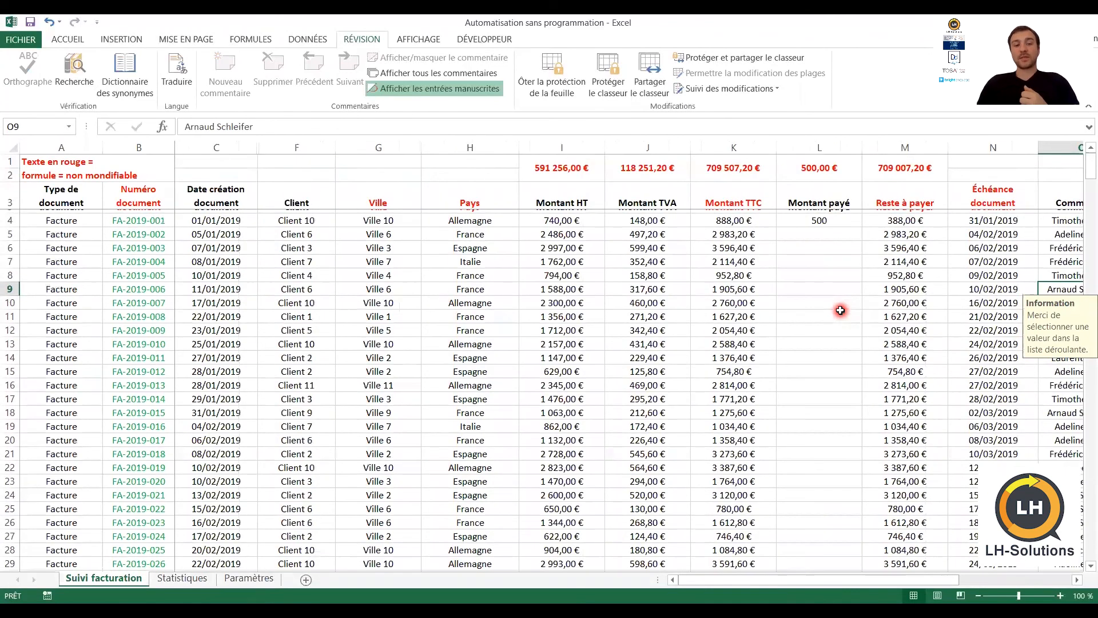